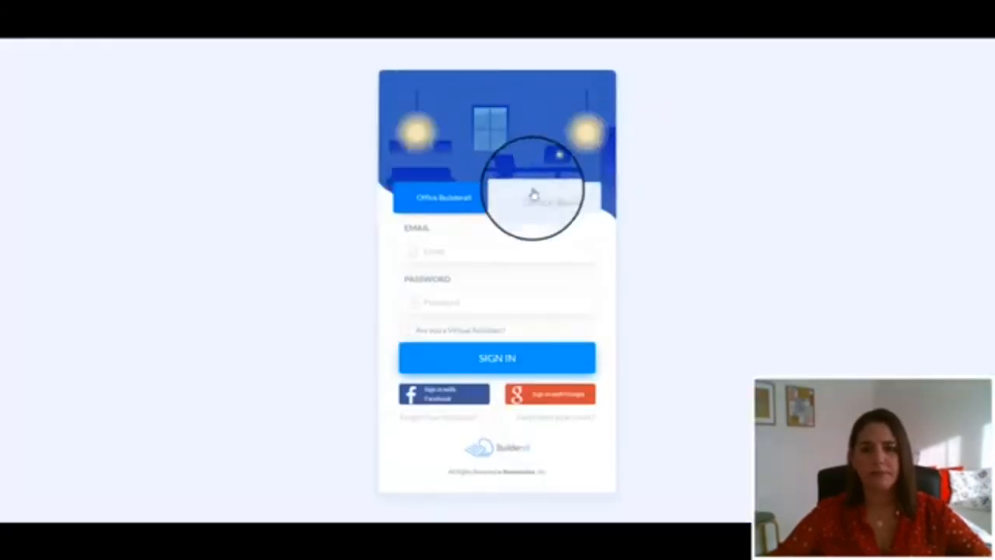
Sign in to the account using the saved e-mail and password suggested by the browser
click(457, 250)
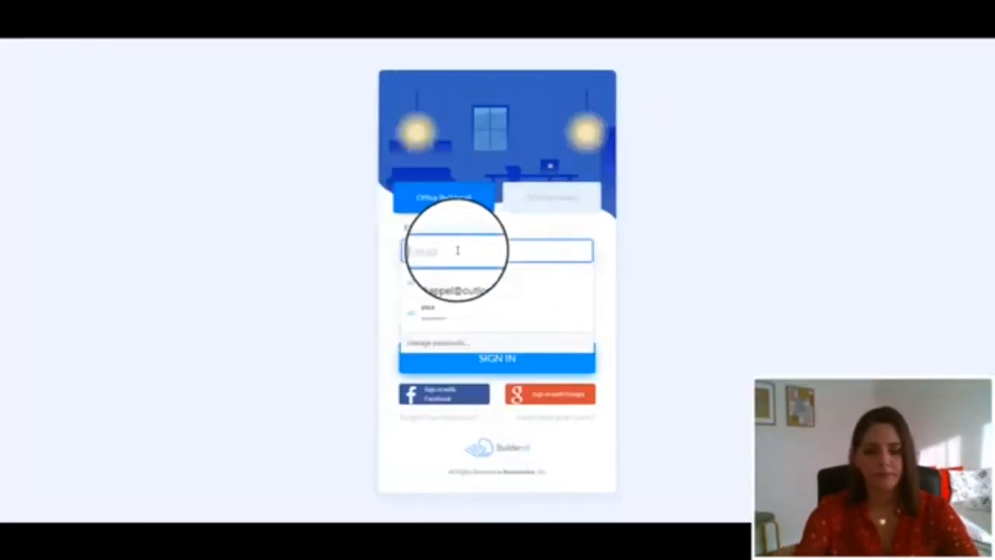
click(455, 290)
click(461, 372)
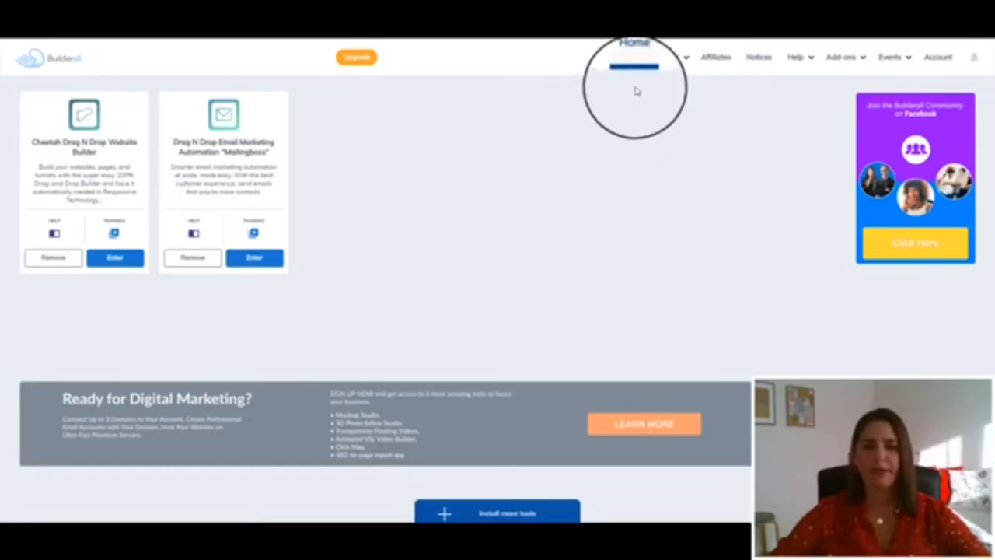
Open the Cheetah Drag N Drop Website Builder from the dashboard
click(673, 62)
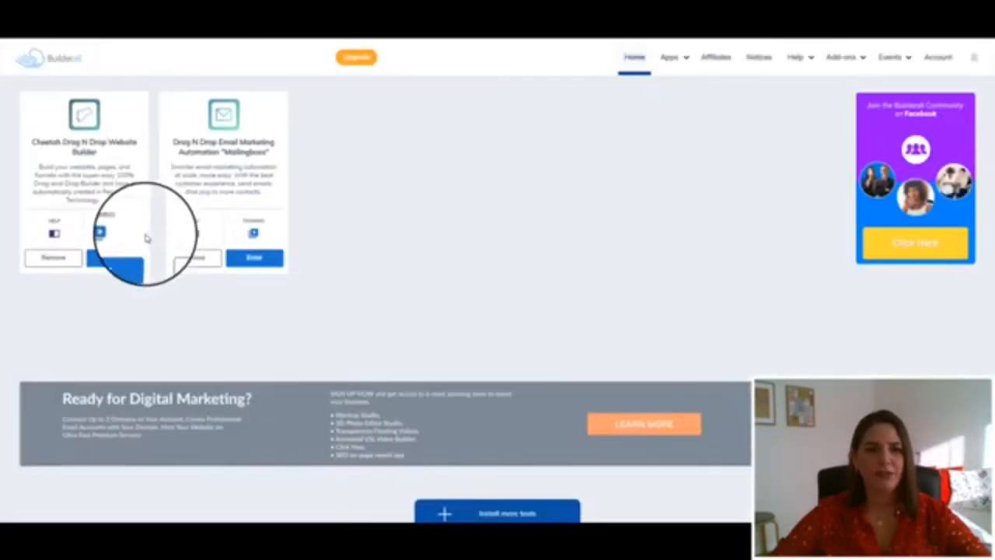
click(118, 261)
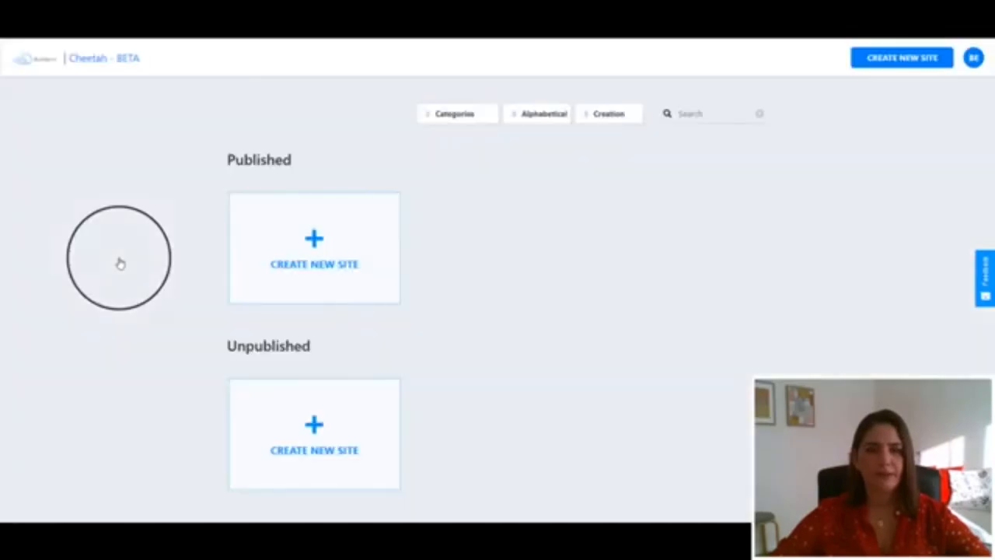
Start creating a new site and enter the title sales funnel training
click(282, 263)
click(329, 225)
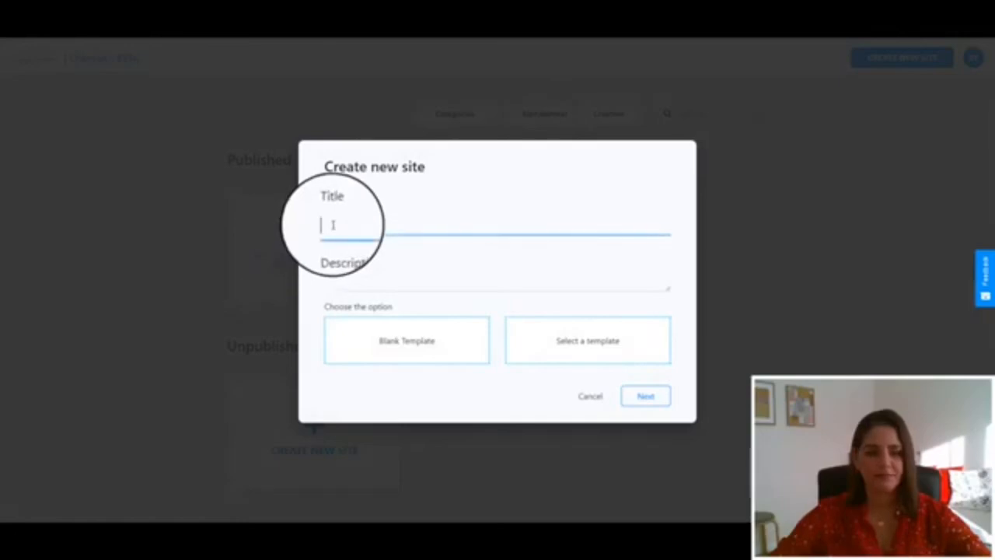
text(sales funne)
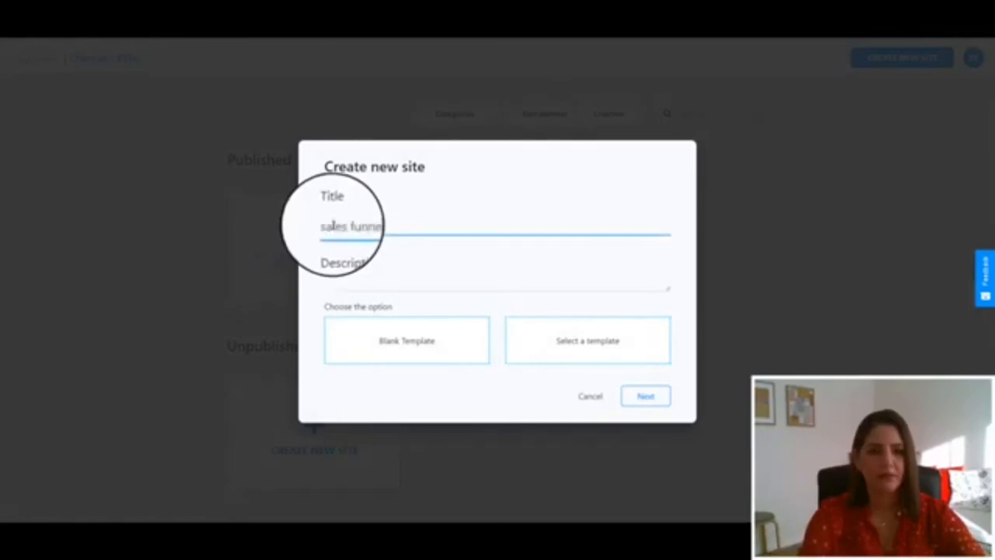
text(l)
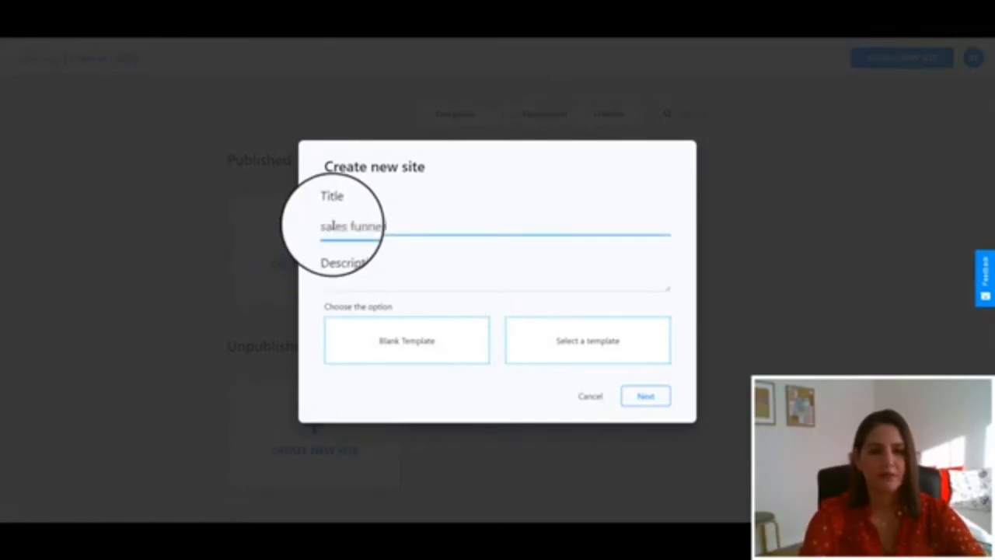
text(s)
triple_click(333, 225)
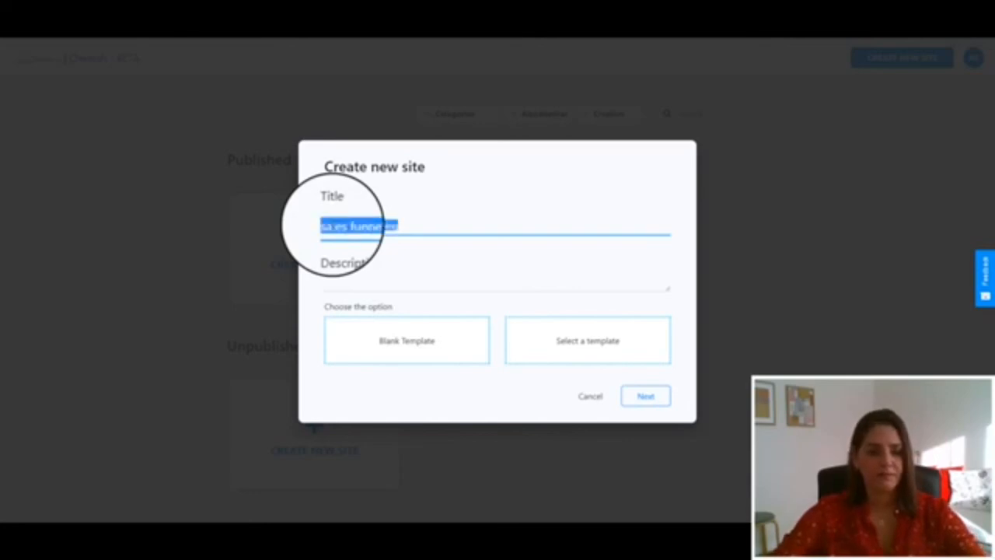
Set the site description to sales funnel training, choose Blank Template and continue
click(334, 278)
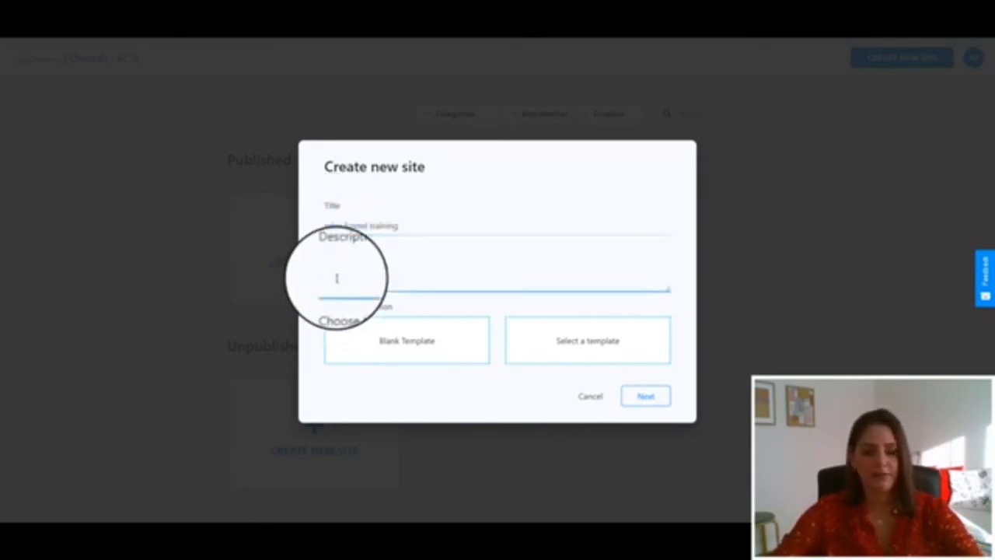
text(sales funnel training)
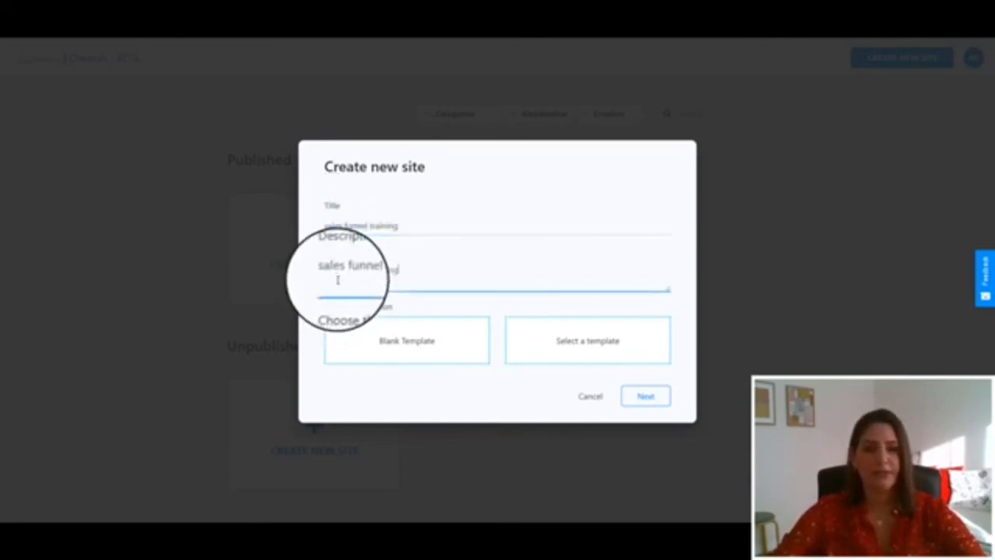
click(400, 346)
click(645, 396)
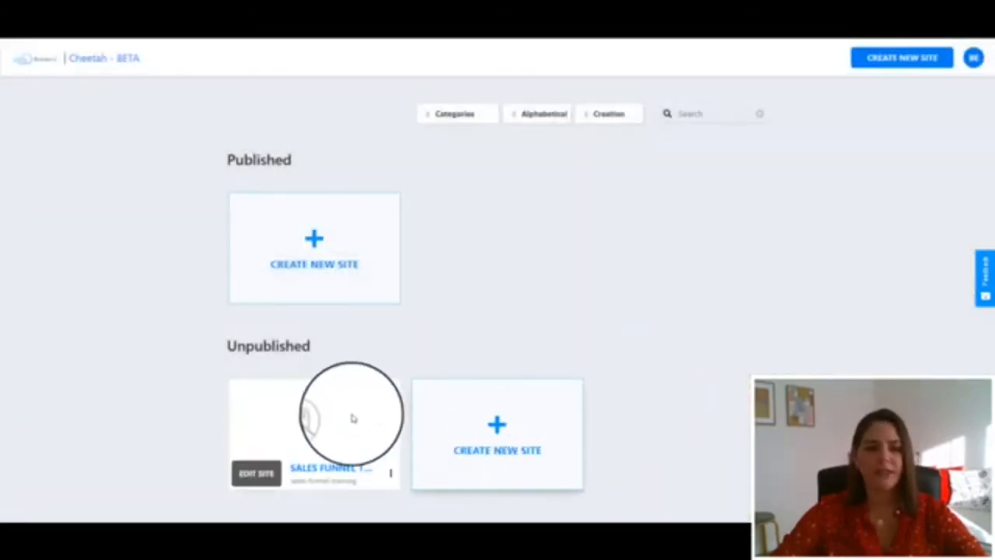
Open the new site and start editing its HOME page
mouse_move(302, 439)
click(251, 475)
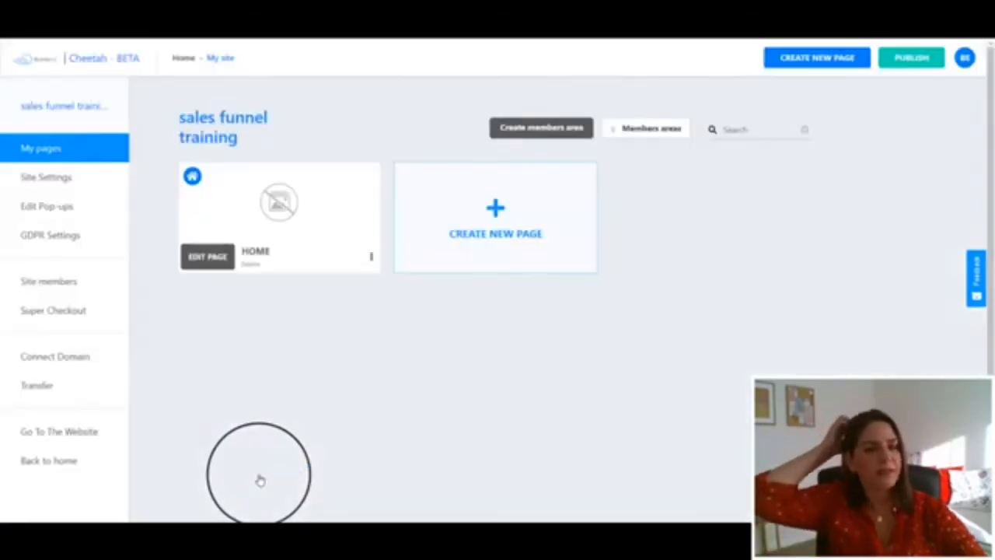
click(206, 256)
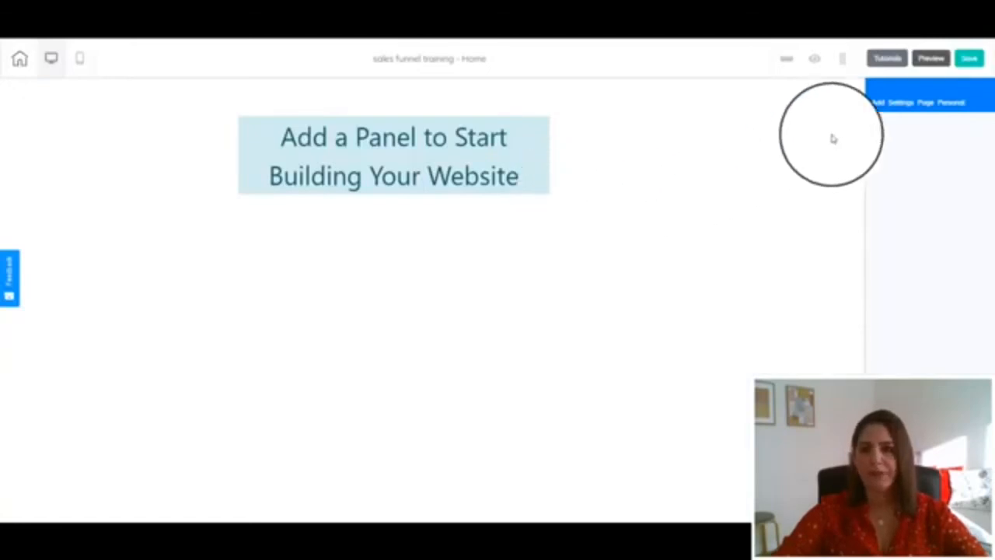
Add a Blank Panel to the empty page
click(877, 103)
click(879, 153)
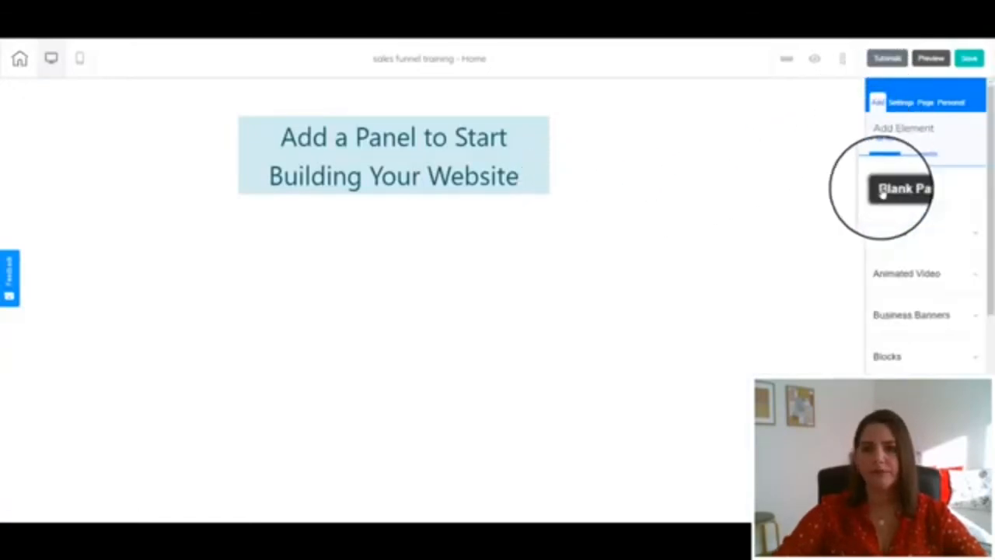
click(887, 192)
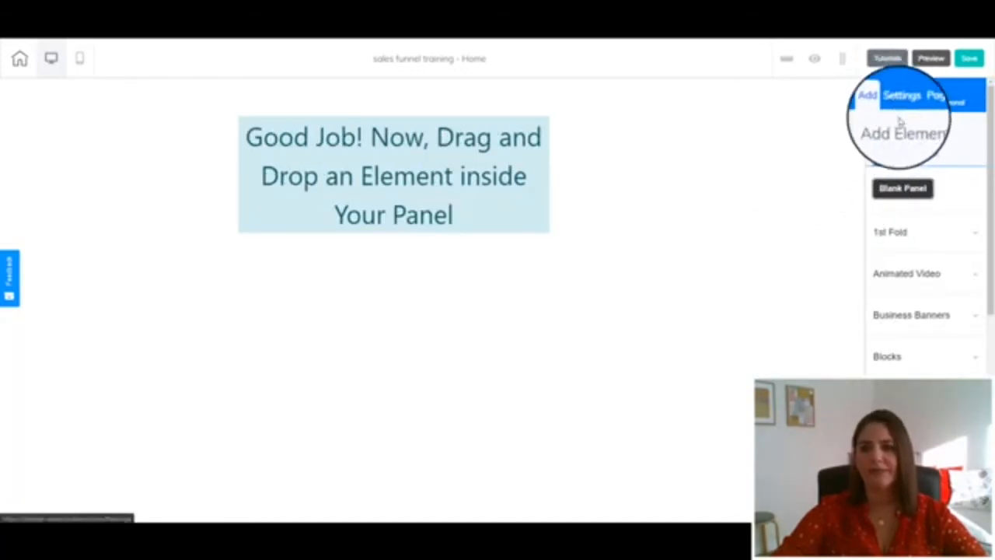
Place a Title H1 text element into the panel and widen its box
click(925, 153)
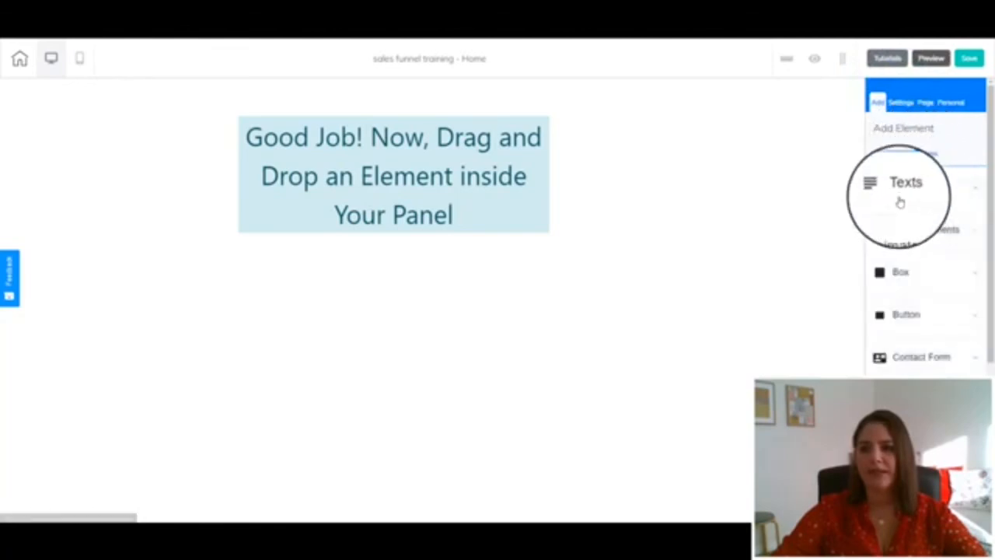
click(900, 198)
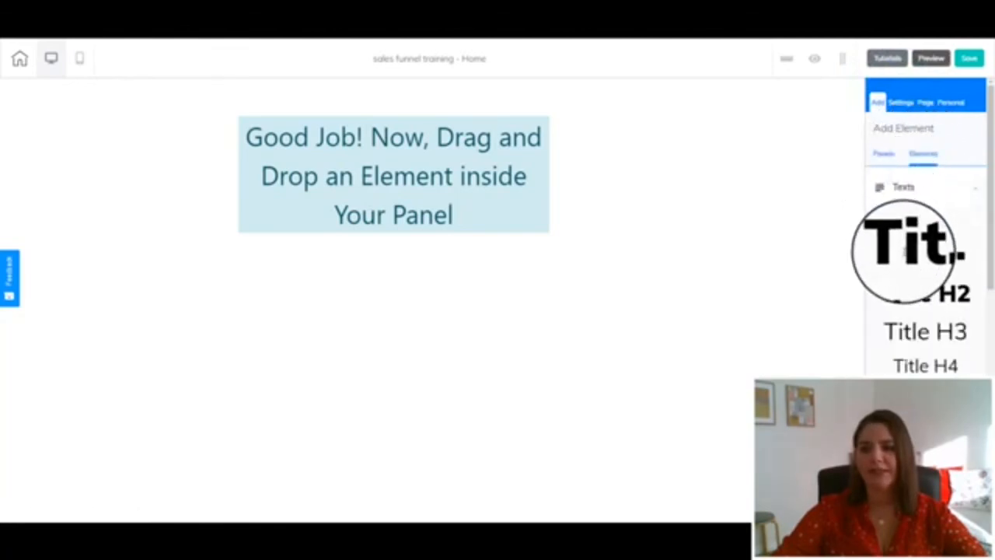
drag(906, 250, 289, 123)
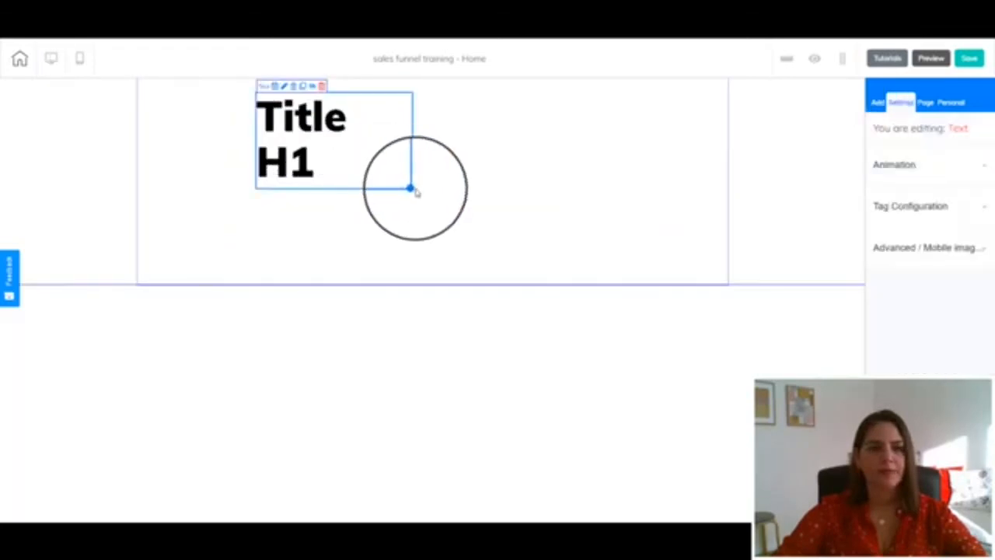
drag(443, 187, 660, 160)
Replace the heading text with Wanna Build Your Sales Funnel FOR FREE?
click(386, 154)
double_click(356, 125)
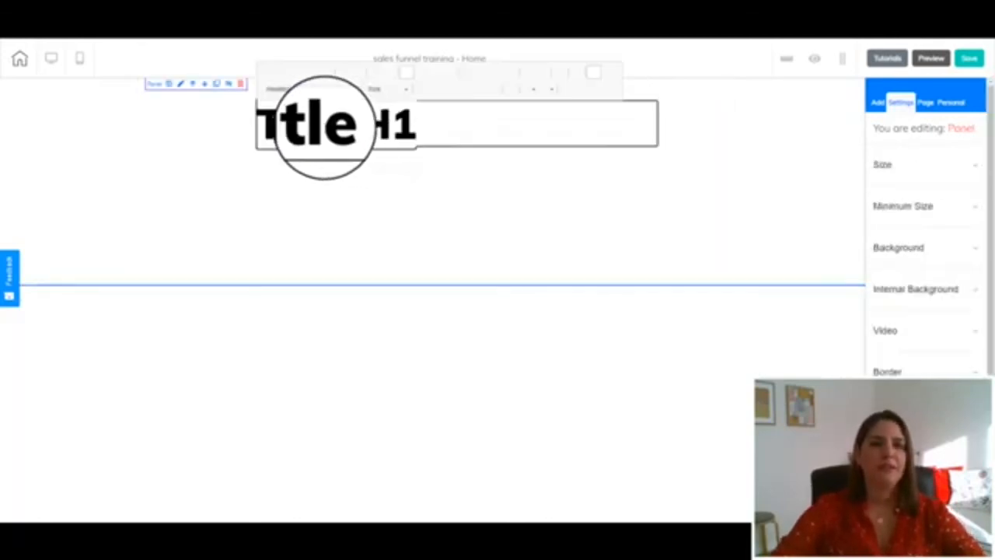
triple_click(326, 126)
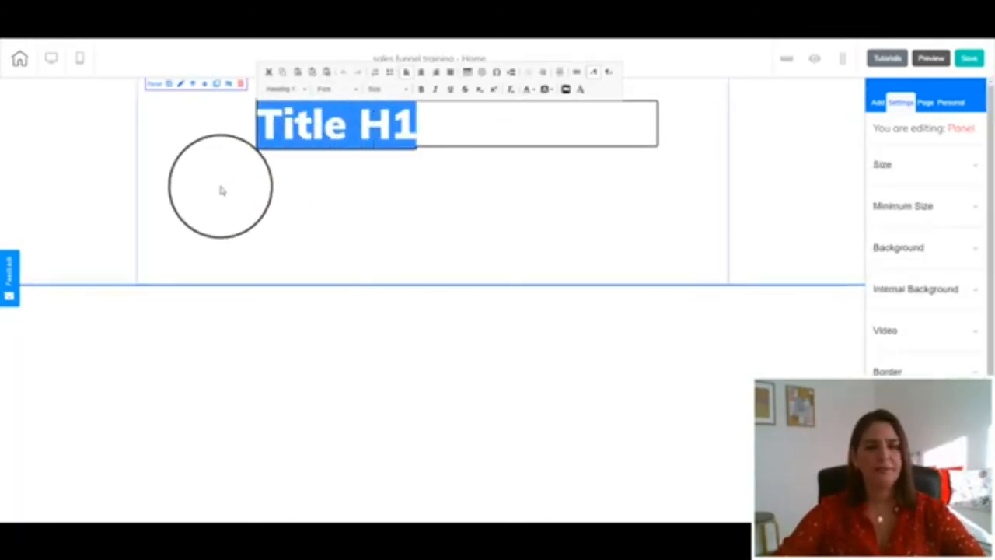
text(Wanna Build)
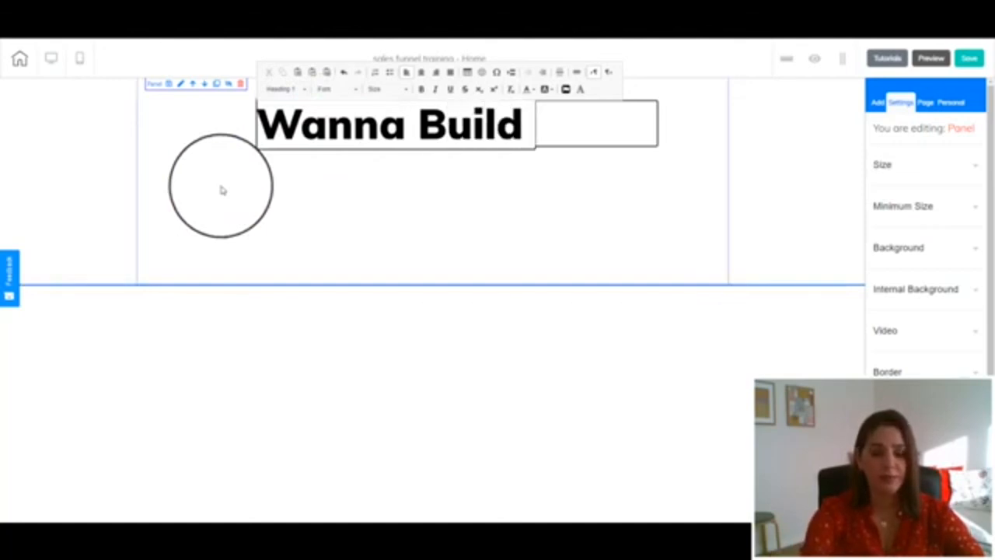
text( Your Sales)
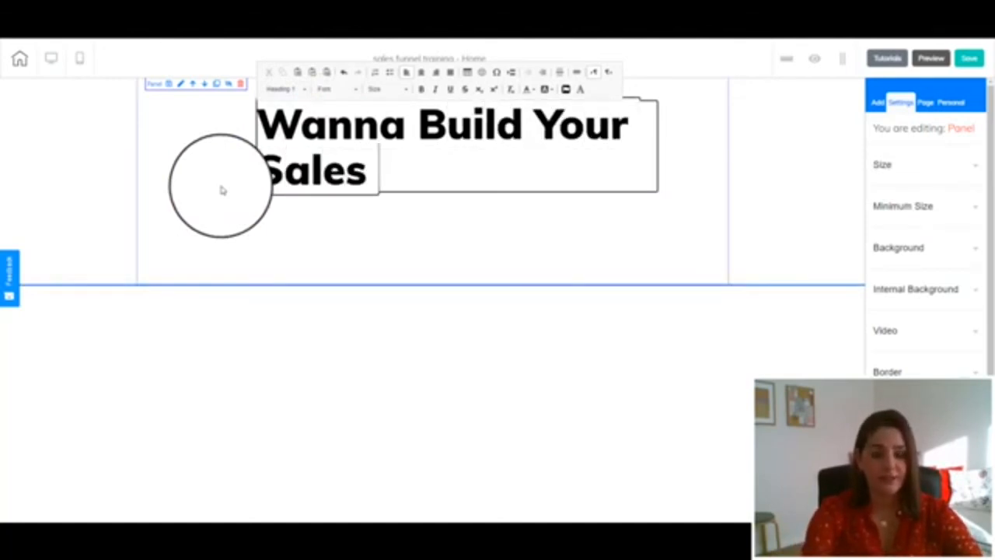
text( Funnel F)
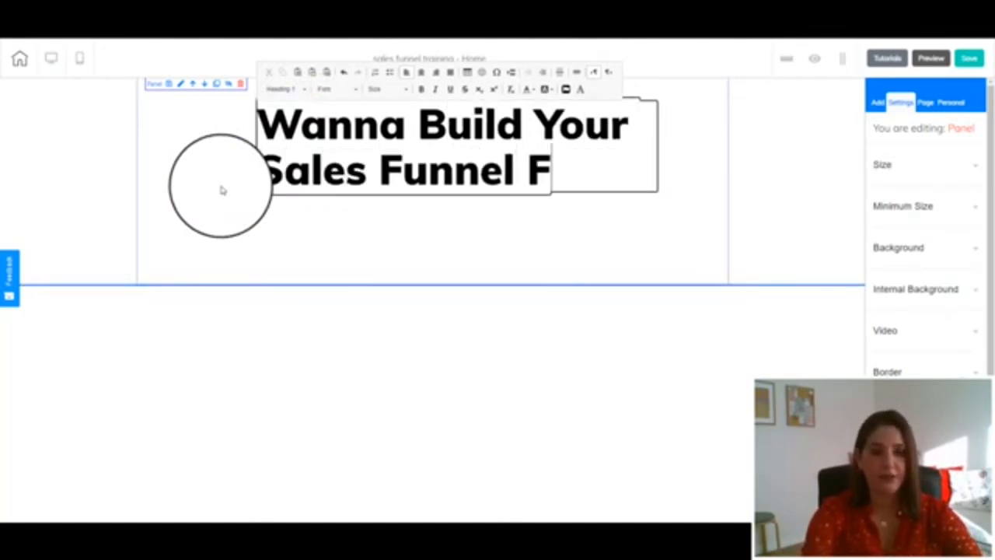
text(OR FREE?)
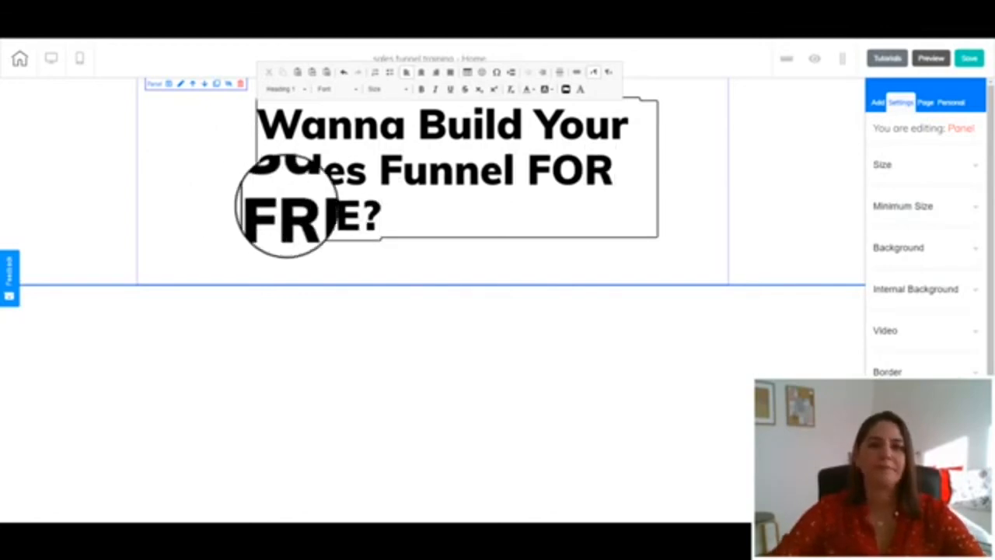
click(440, 257)
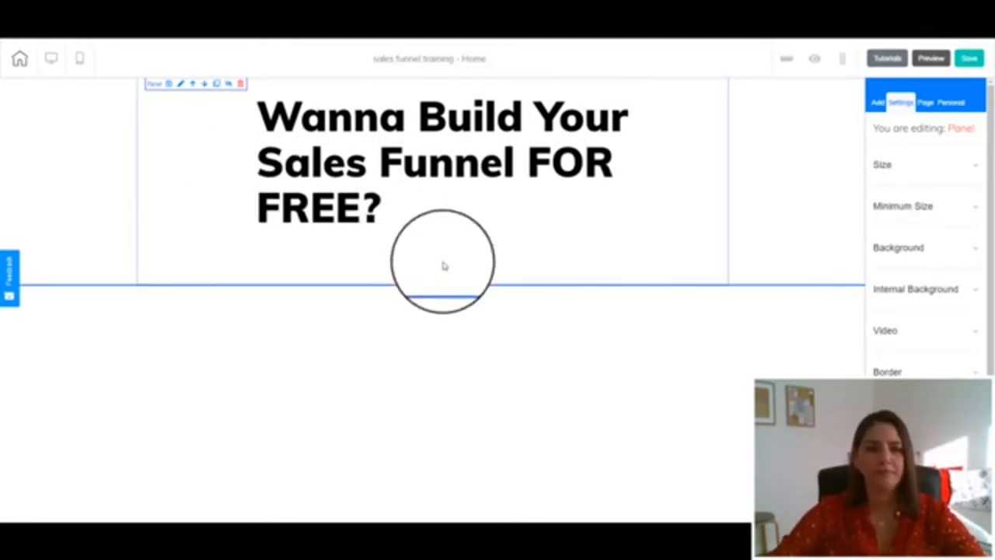
Widen the heading box so the text fits on two lines
click(489, 178)
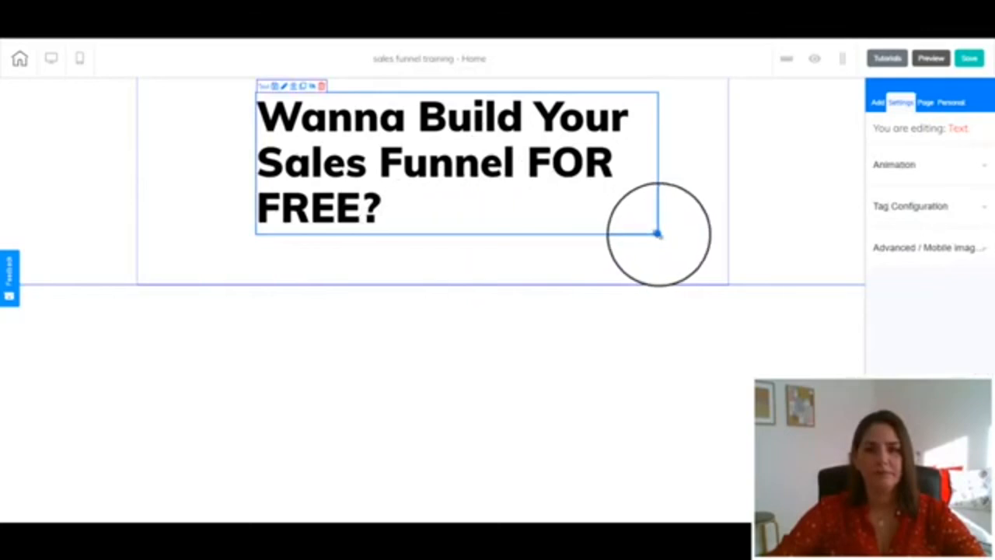
drag(662, 236, 755, 234)
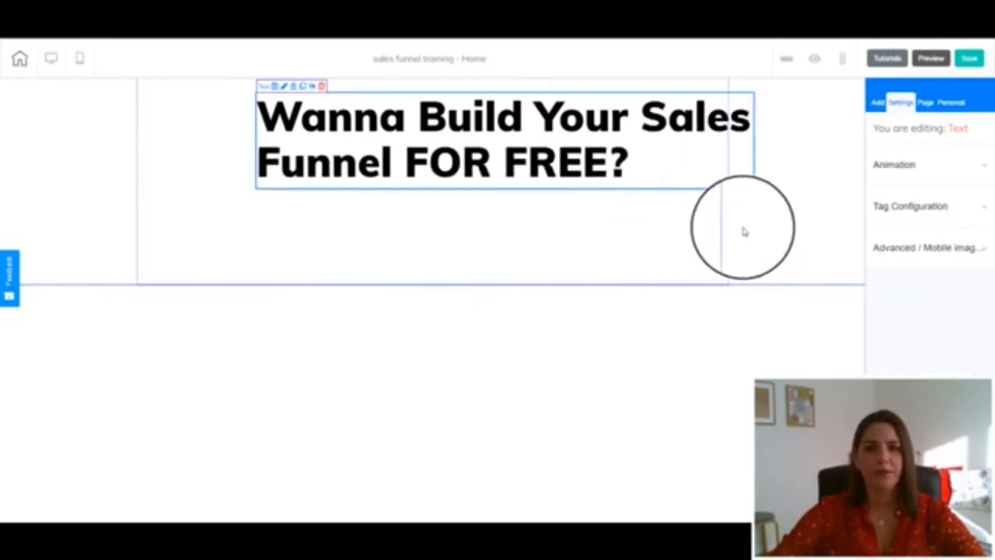
click(661, 205)
Select the heading text and center-align it
double_click(636, 167)
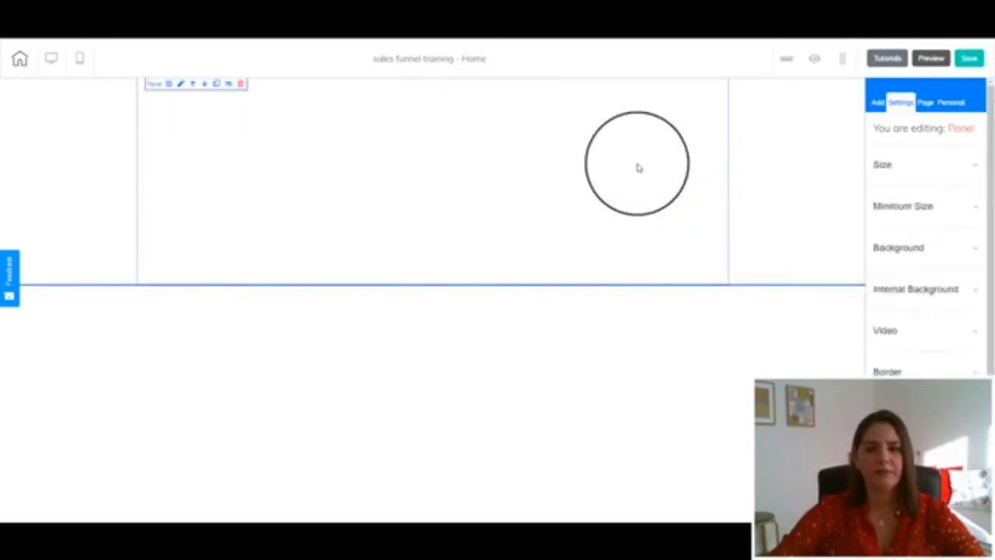
triple_click(638, 164)
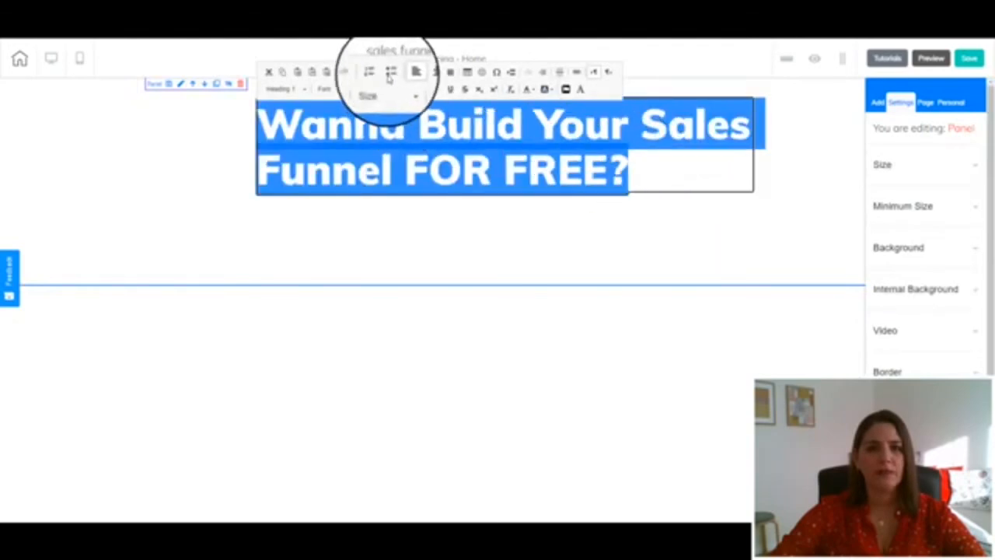
click(421, 74)
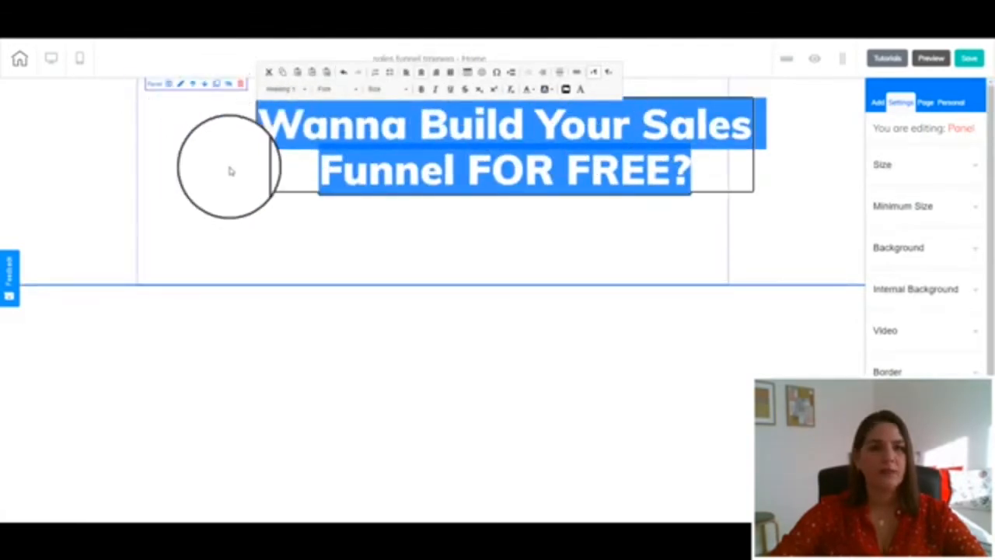
click(310, 224)
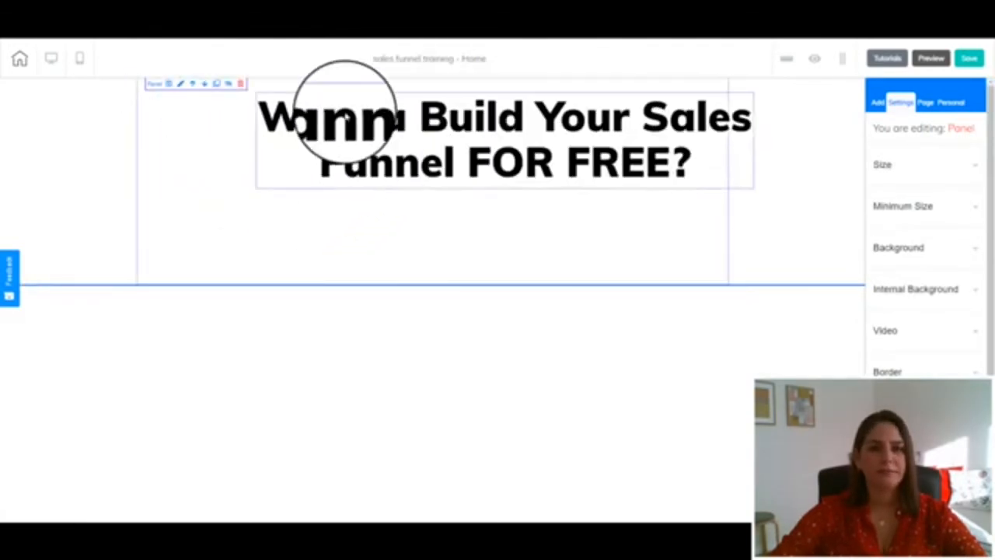
Center the heading element horizontally within the panel
click(344, 120)
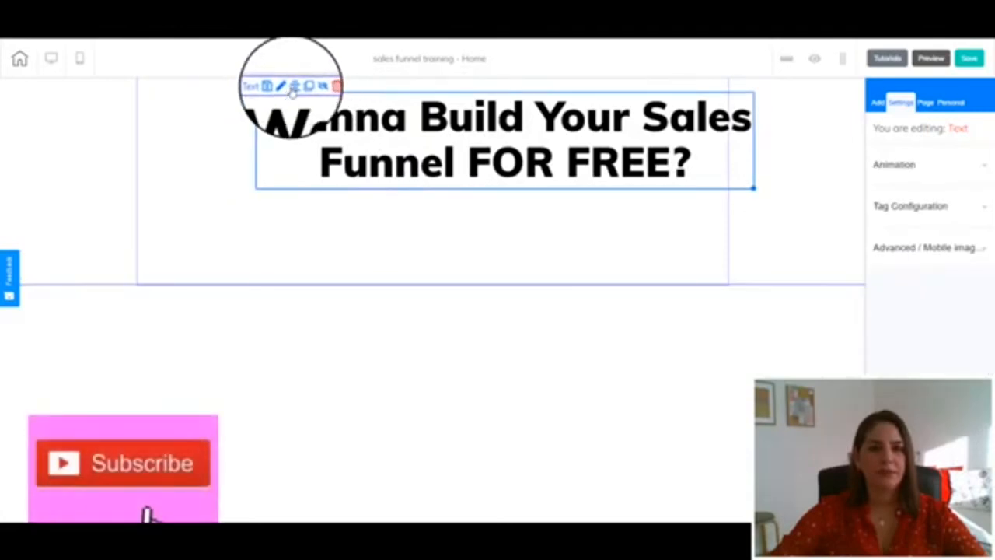
click(293, 87)
click(648, 244)
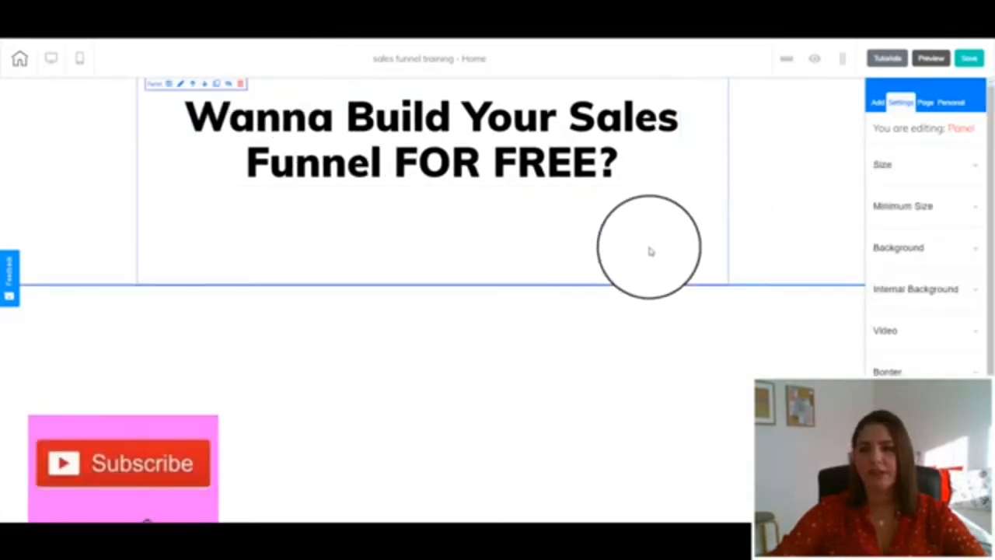
Set the panel's height to about 950 in its Size settings
click(880, 166)
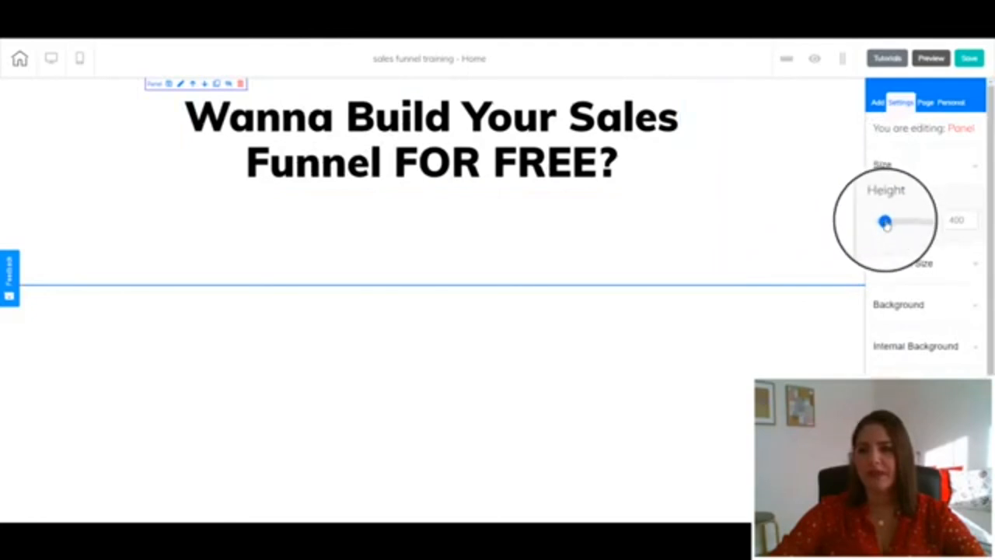
drag(884, 223, 890, 224)
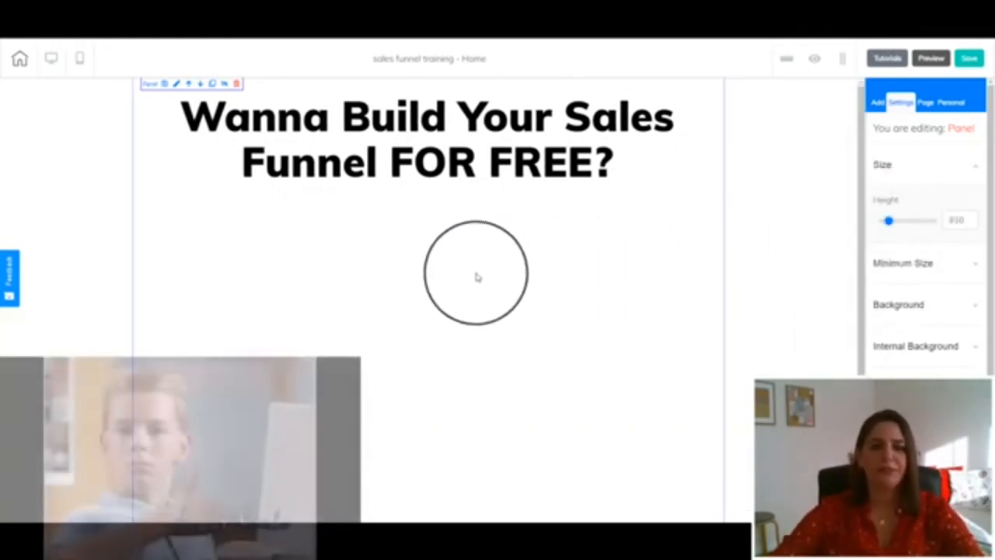
Add a Title H3 text element to the panel below the main heading
click(877, 102)
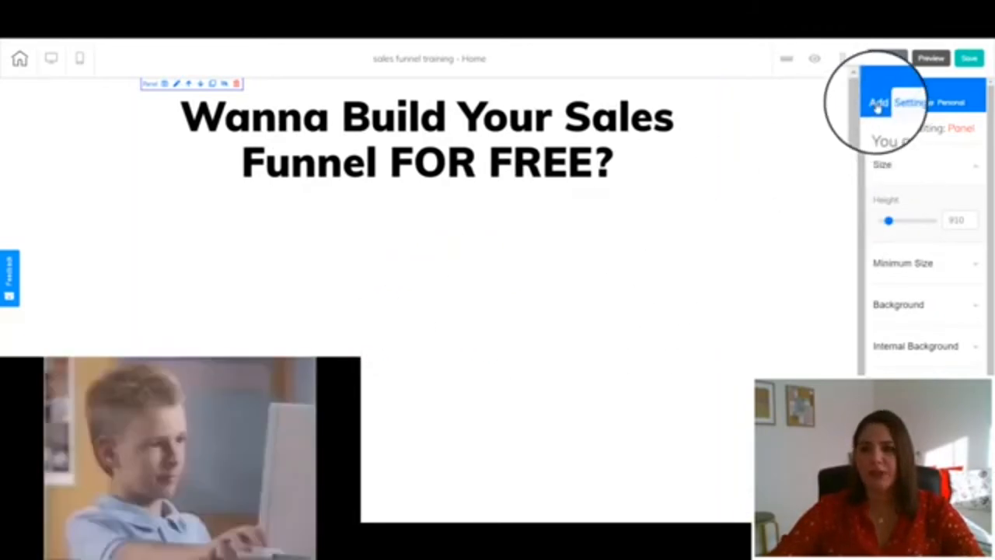
click(908, 160)
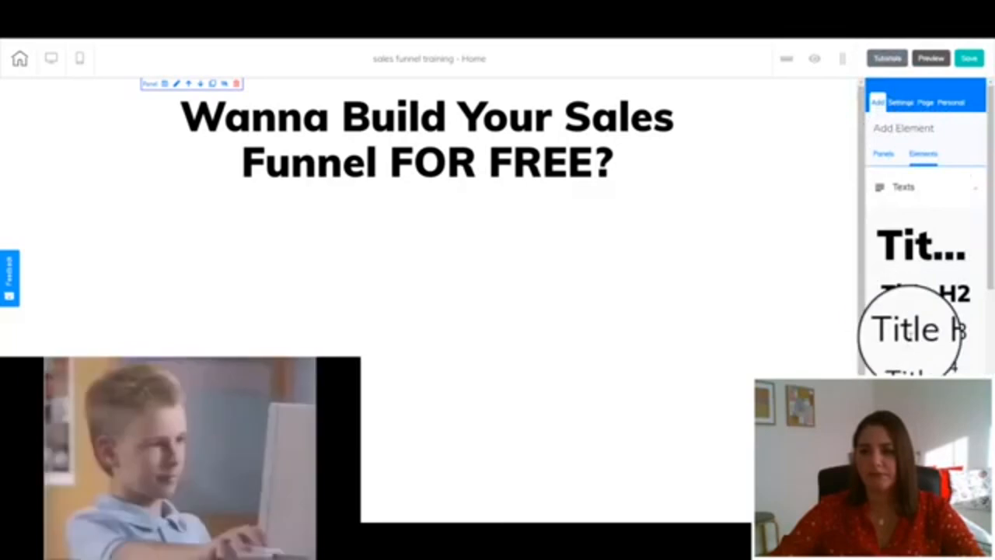
drag(906, 329, 304, 247)
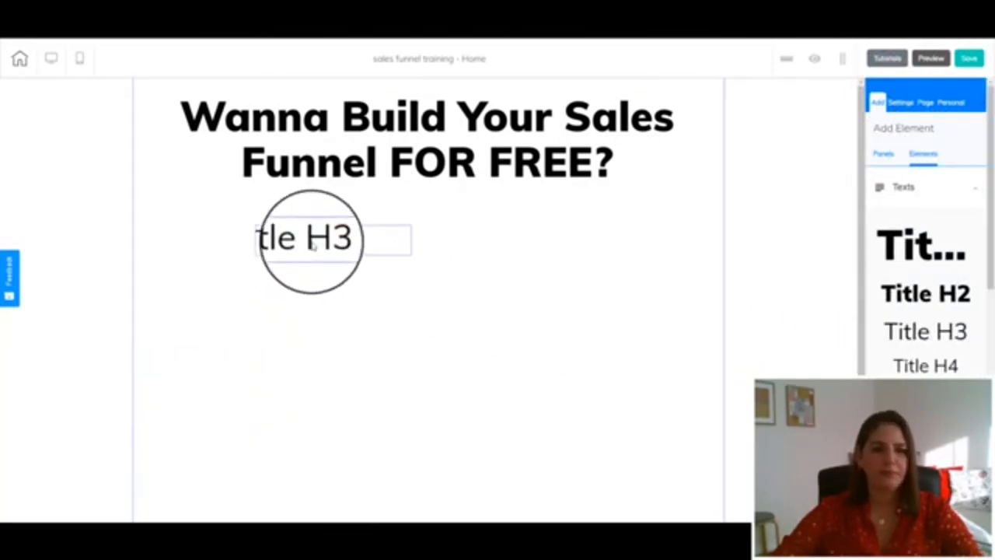
Replace the new text with "Now You Can Build Sales Funnels And Websites FOR FREE"
click(314, 245)
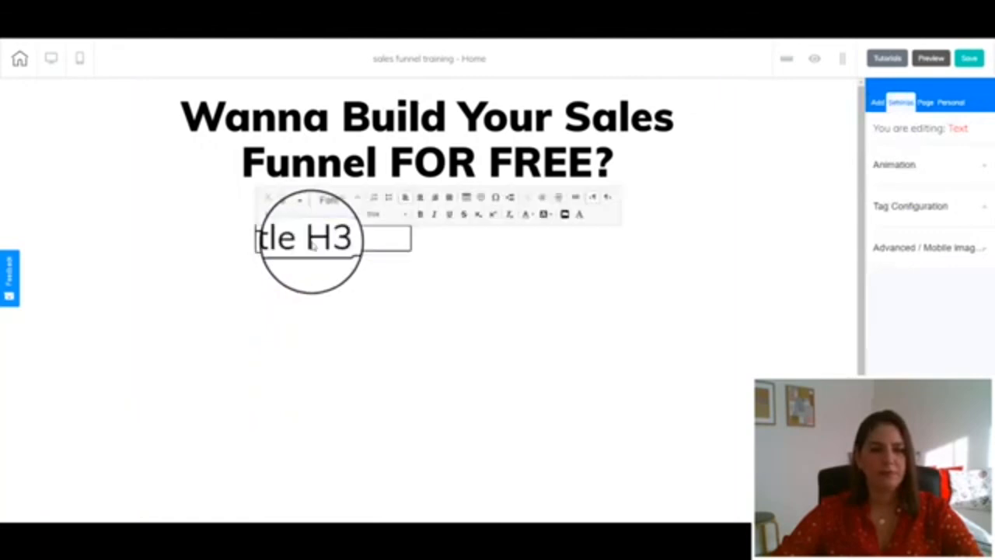
triple_click(314, 246)
text(D)
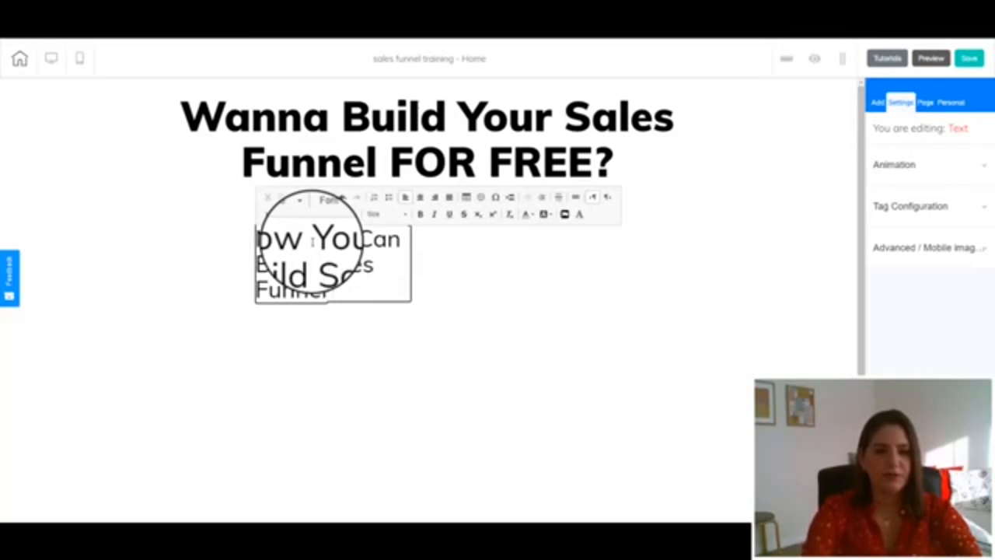
text(Websites F)
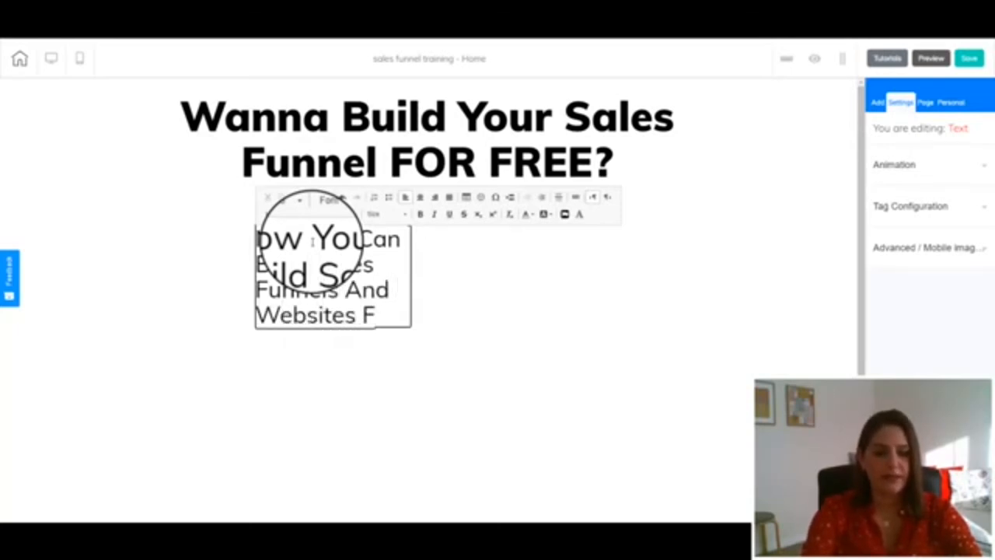
text(REE)
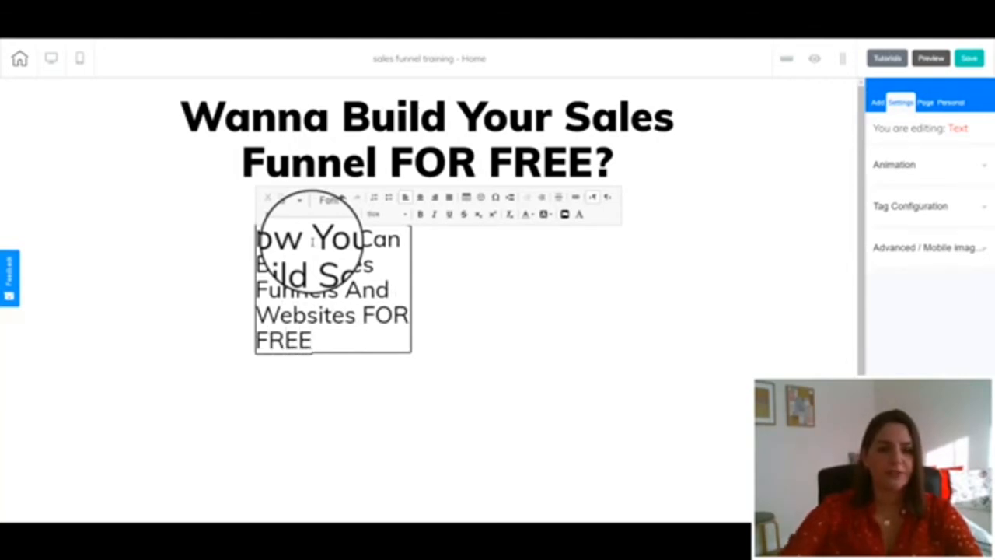
click(497, 310)
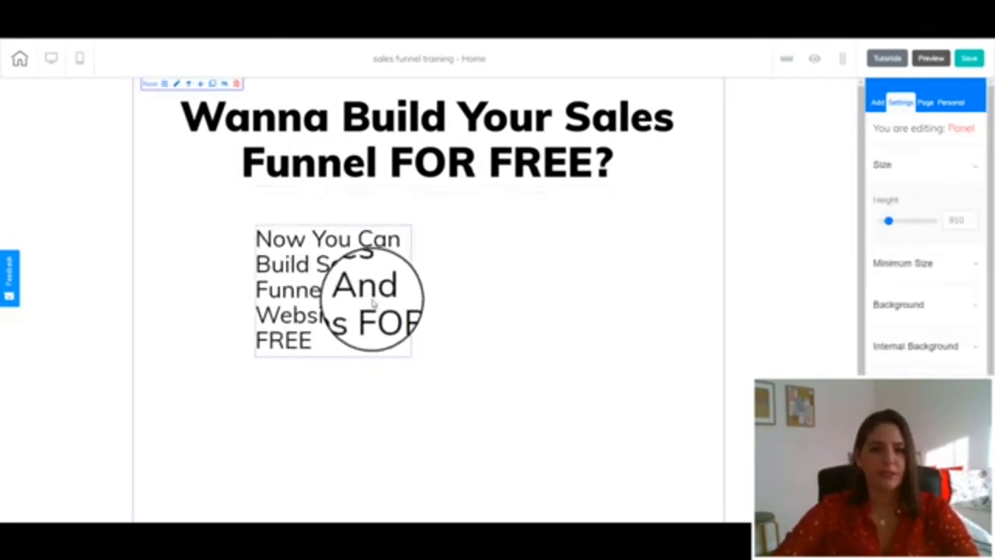
Widen the subheading text box so its text fits on two lines
click(407, 359)
drag(410, 356, 454, 356)
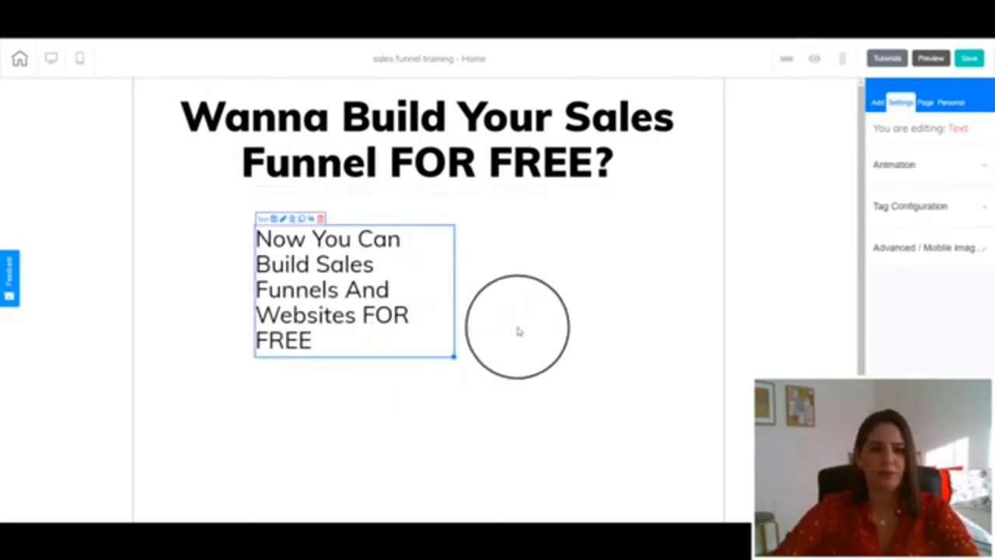
drag(519, 331, 642, 318)
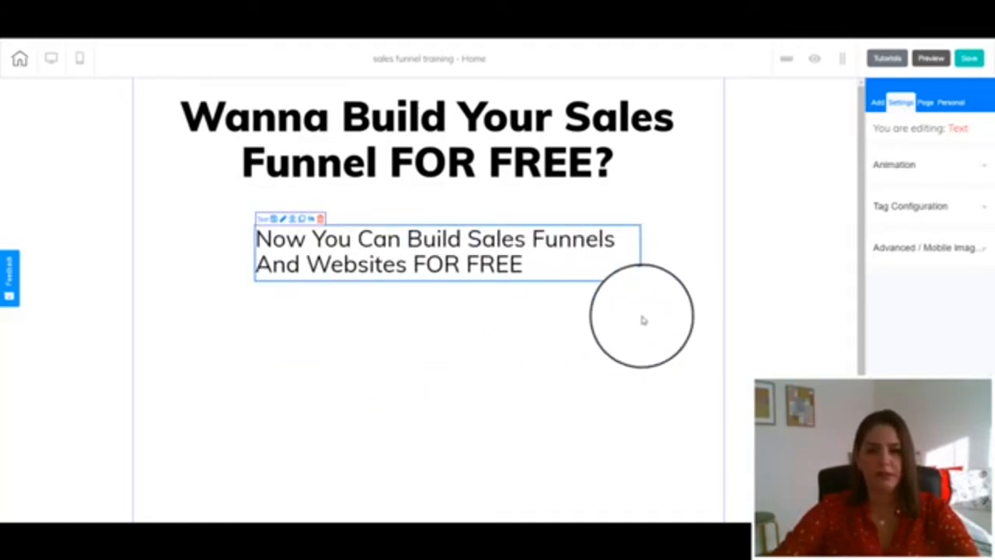
click(571, 295)
Select all the subheading text and center-align it
double_click(537, 271)
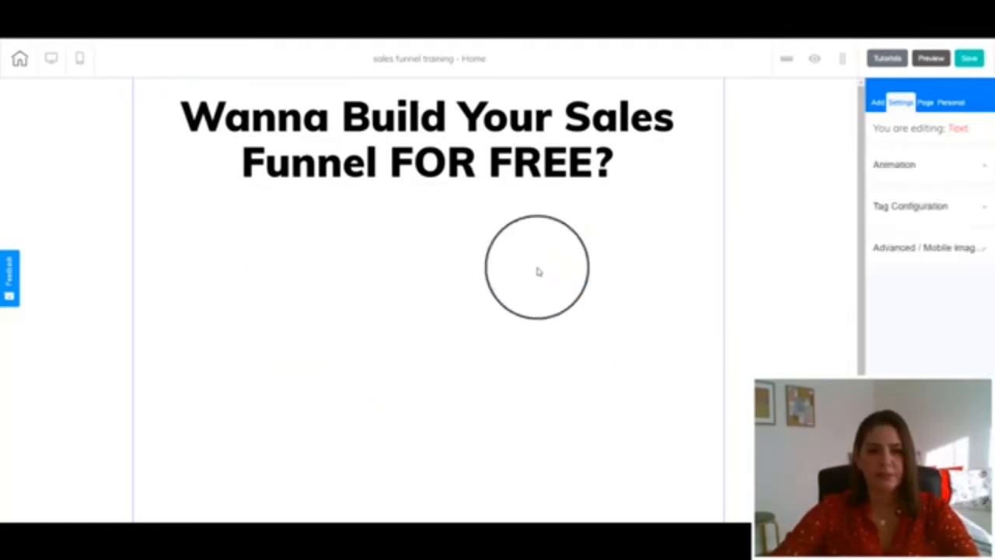
key(ctrl+a)
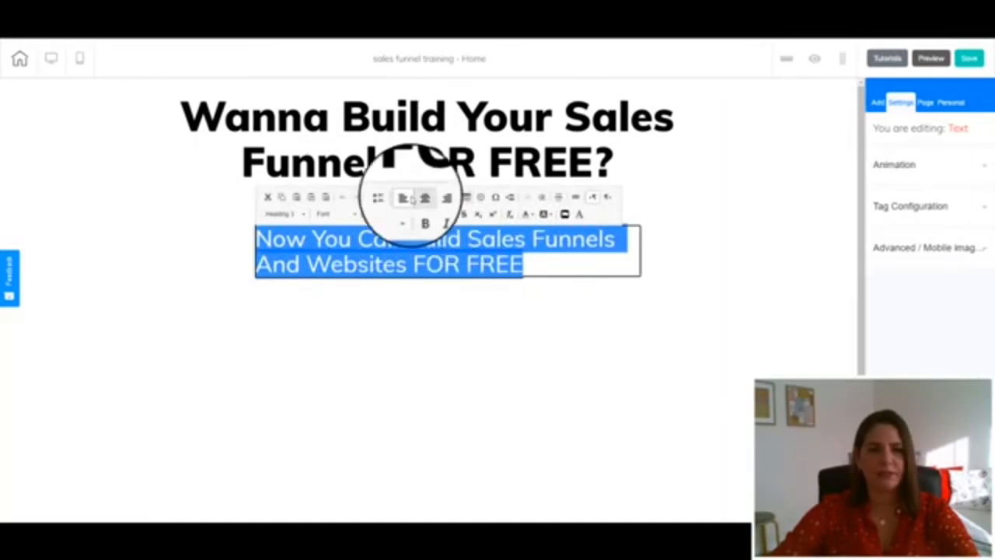
click(425, 198)
Append " Using The Amazing Cheetah Builder!" to the end of the subheading text
click(591, 266)
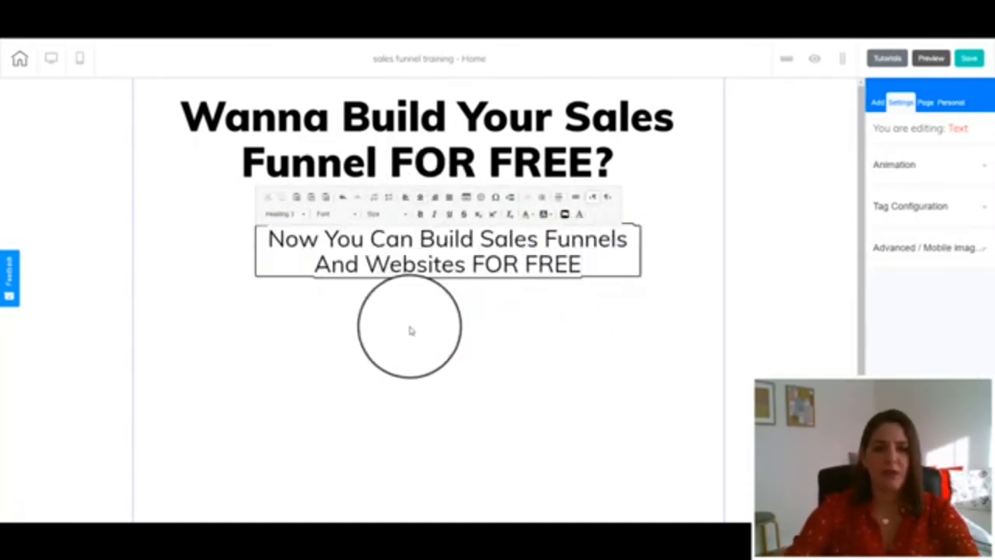
text(Usign)
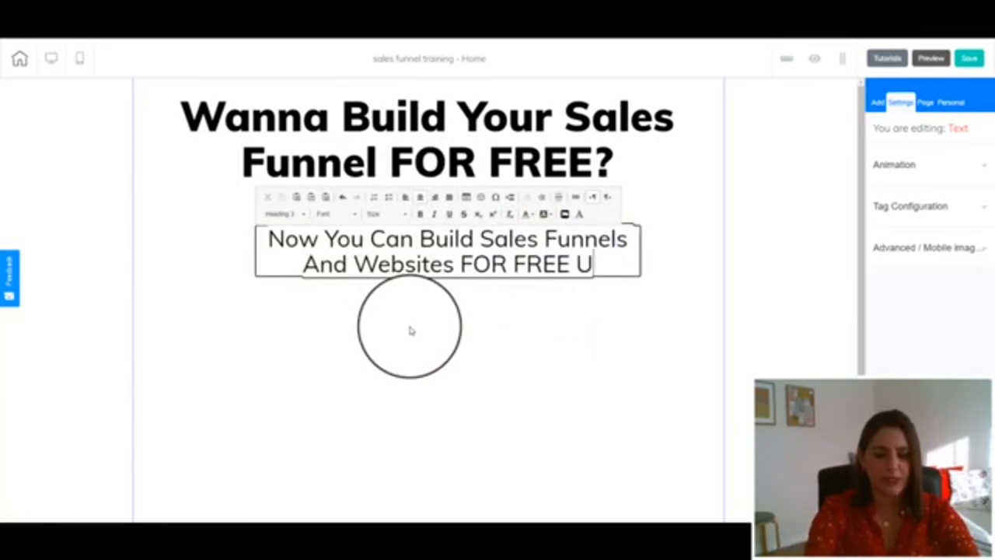
key(BackSpace)
key(BackSpace)
text(ng)
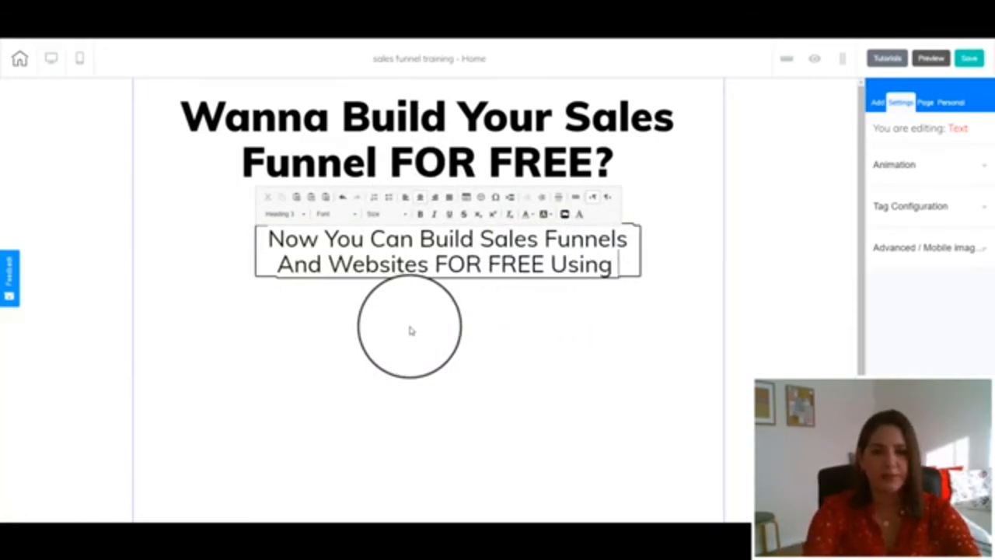
text( The Ama)
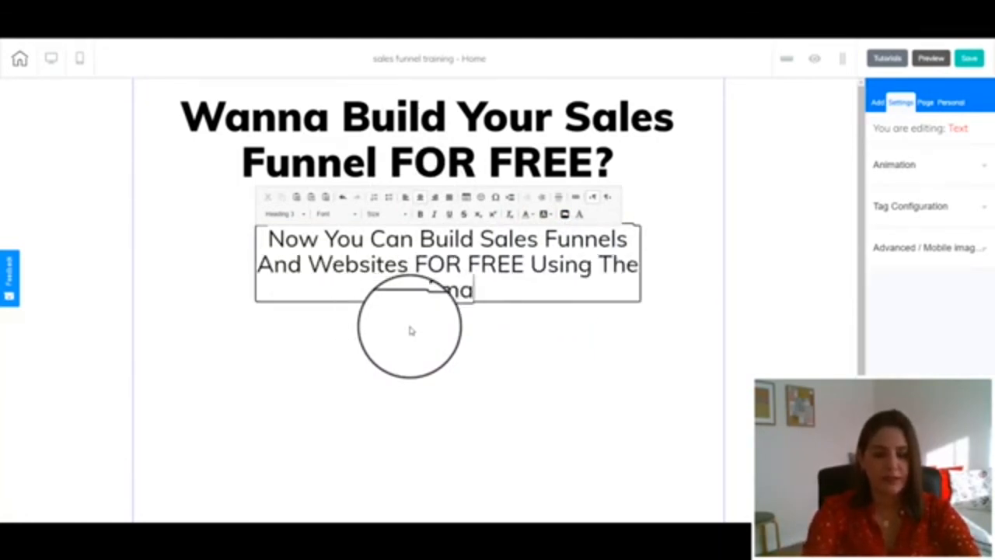
text(zing Cheetah)
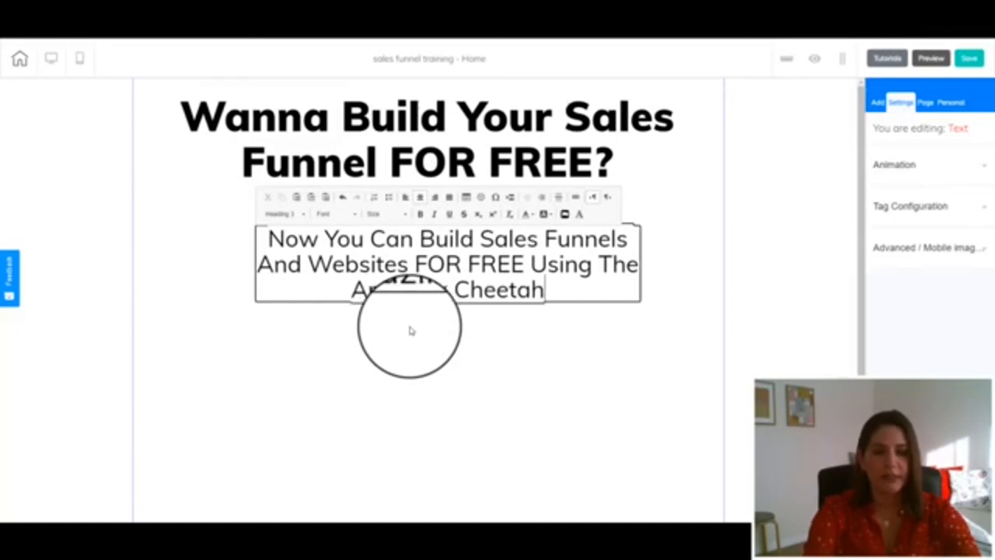
text( Buildera)
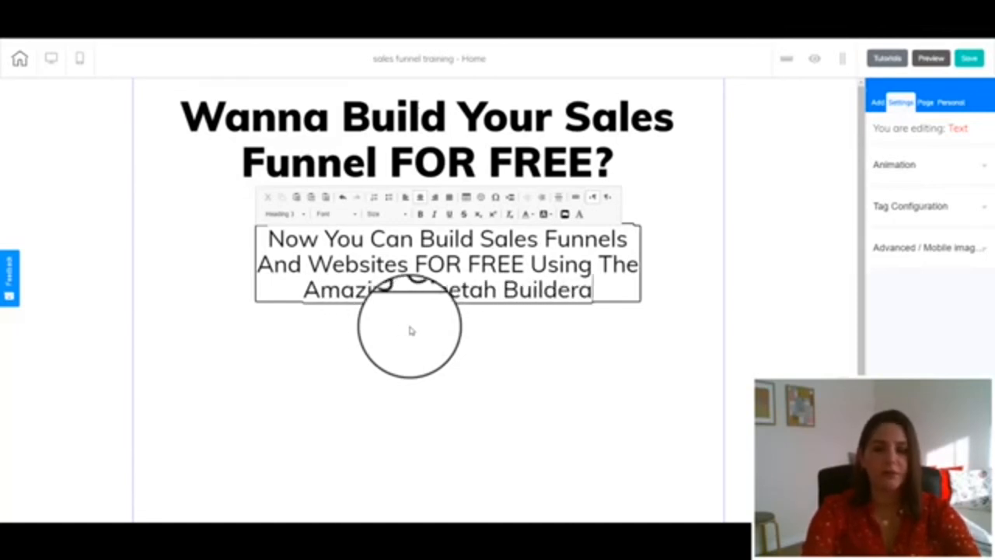
key(BackSpace)
text(!)
Move the subheading up so it sits just beneath the main heading
click(410, 330)
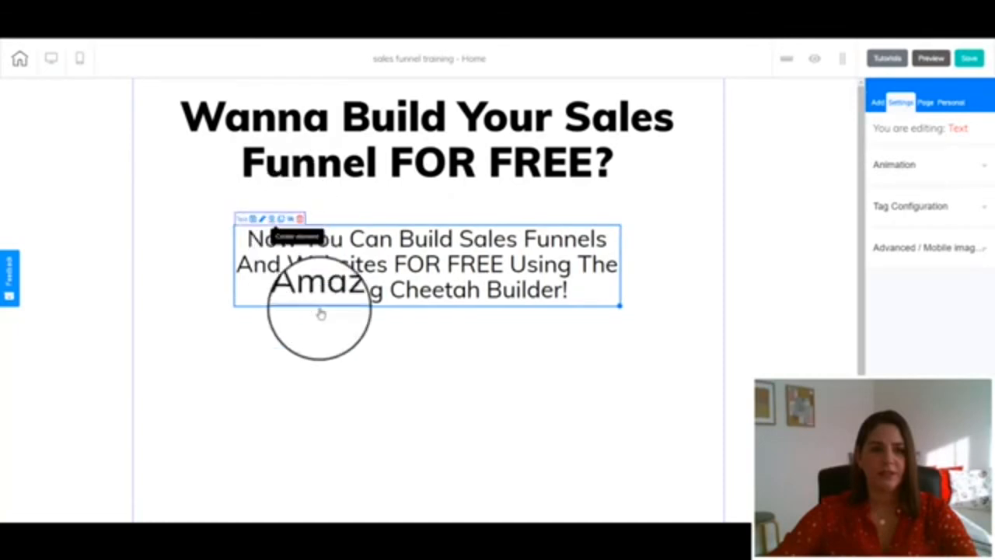
click(404, 315)
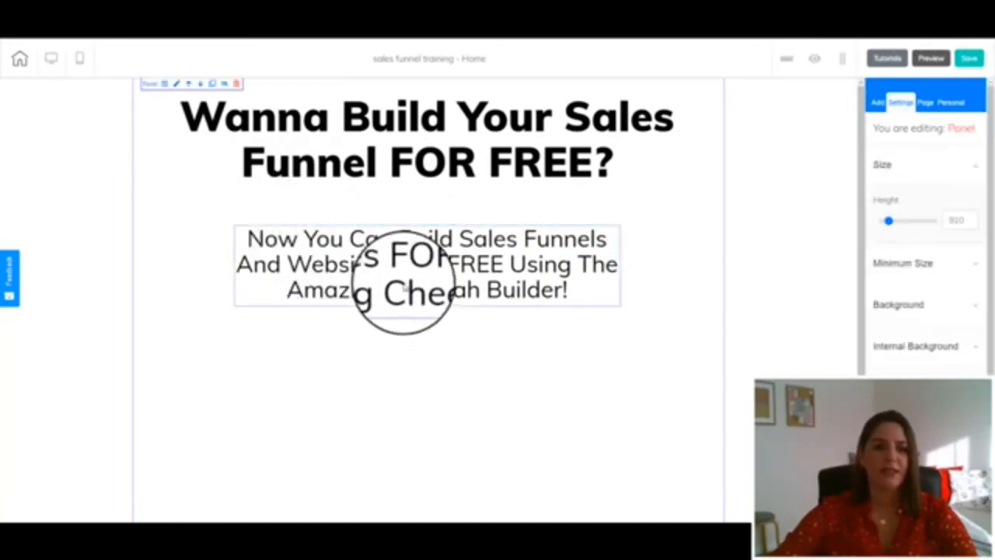
drag(401, 284, 406, 249)
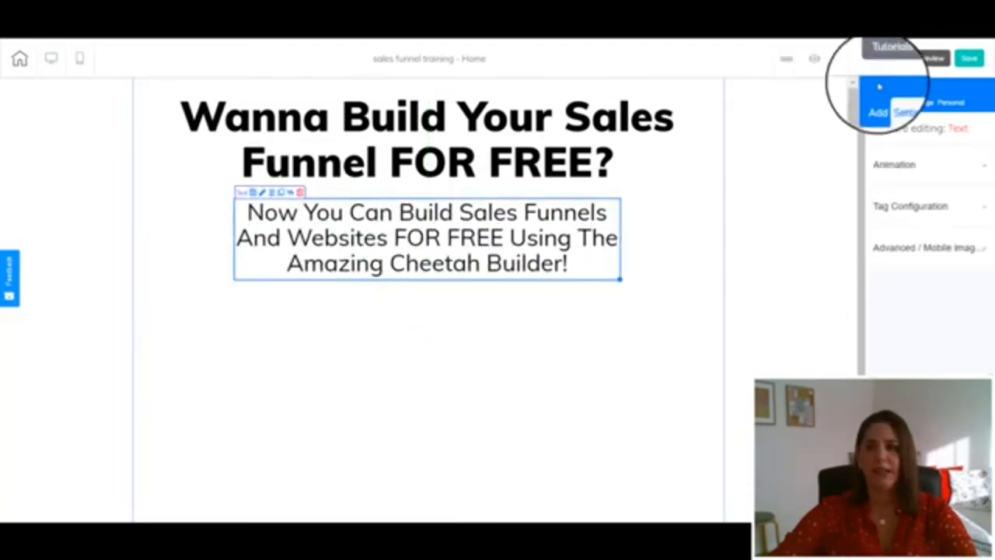
Save the page and decline publishing the site for now
click(970, 61)
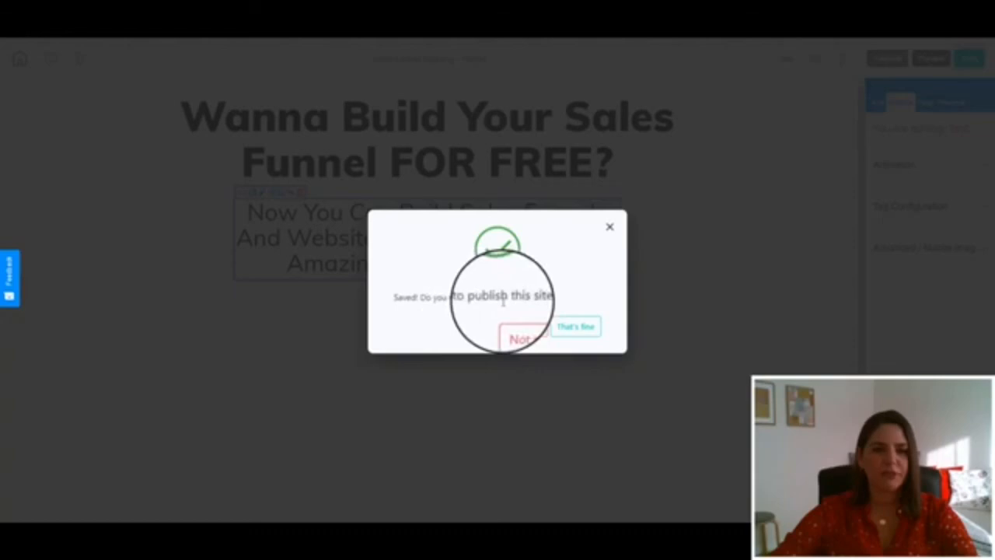
click(516, 329)
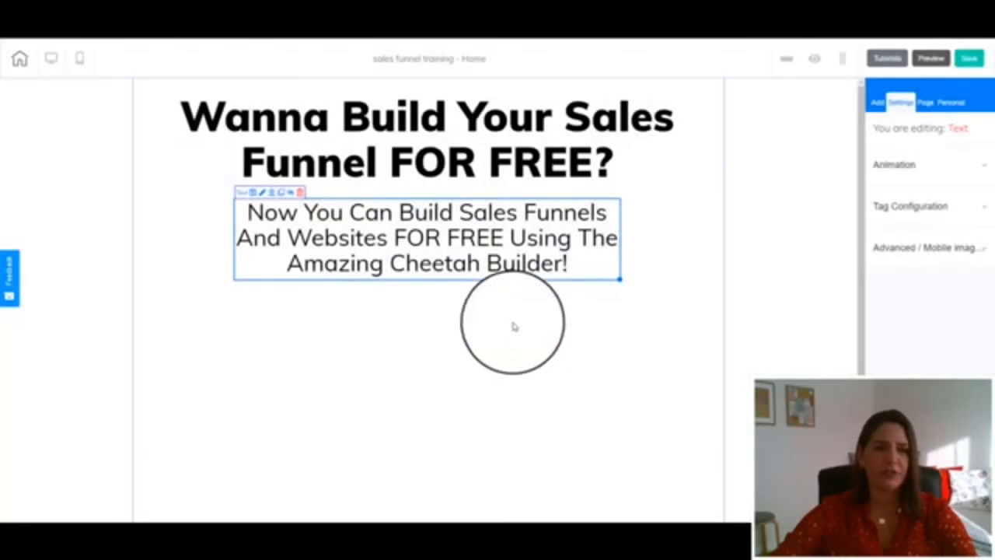
click(473, 319)
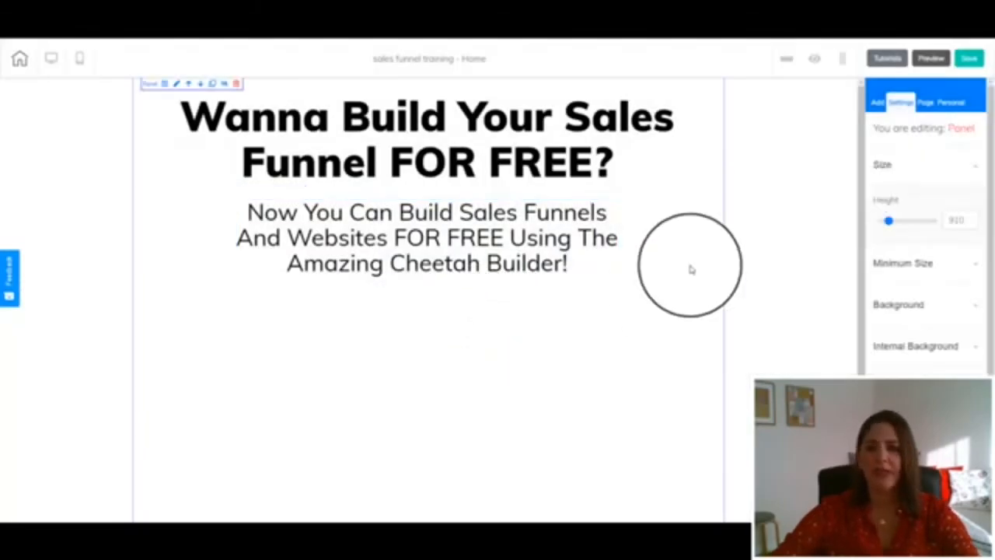
Add a "Register Now" button element to the panel below the subheading
click(877, 102)
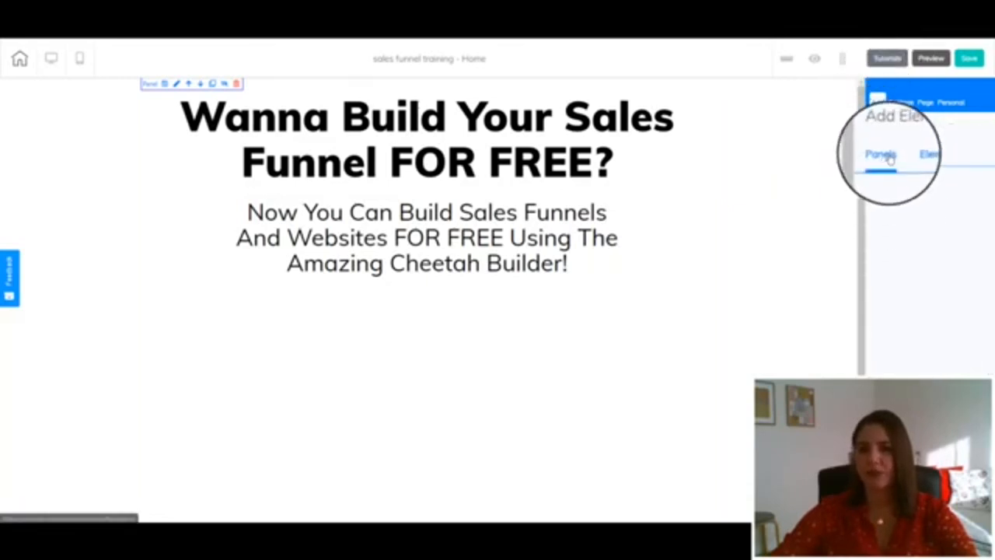
click(928, 155)
scroll(888, 318, down, 1)
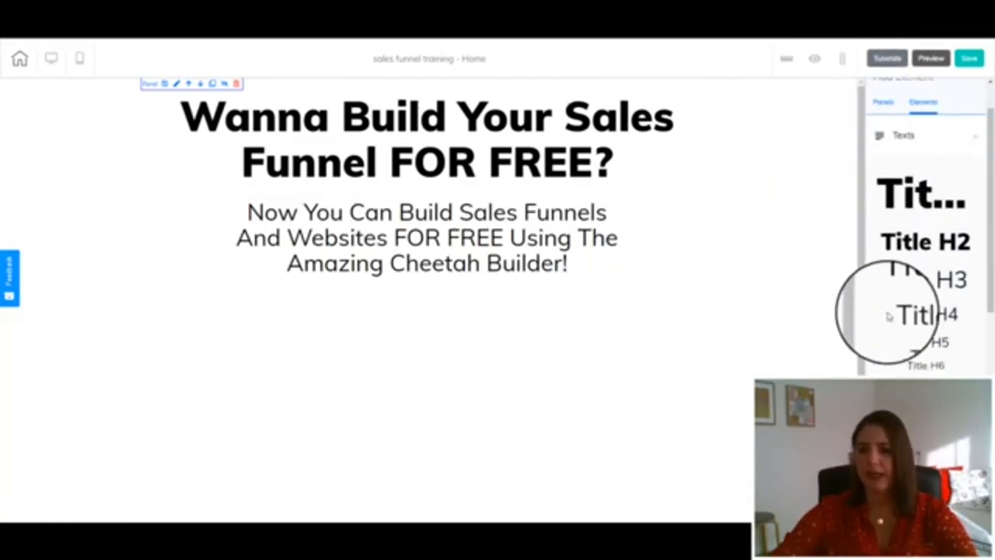
scroll(888, 315, down, 3)
click(889, 311)
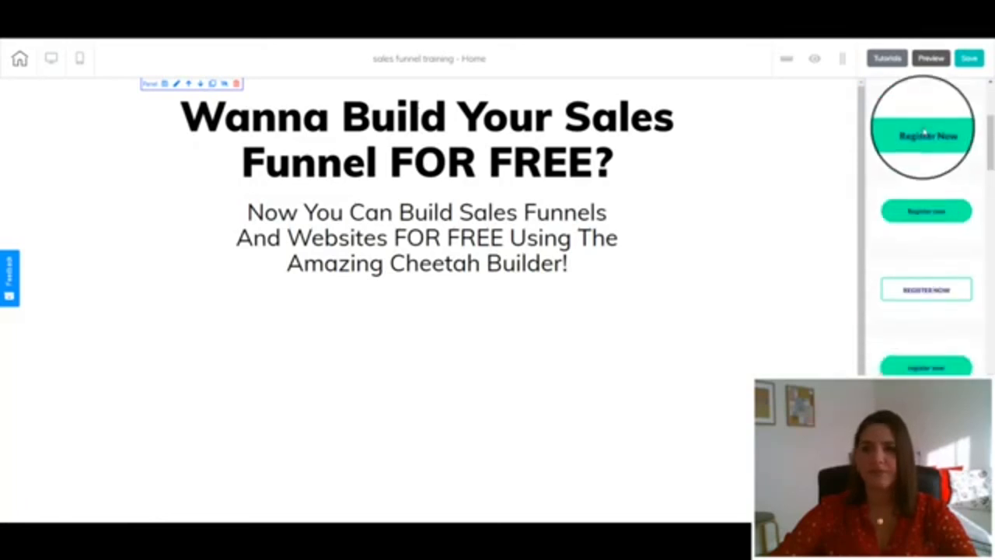
drag(924, 132, 558, 355)
Center the button horizontally within the panel
click(413, 330)
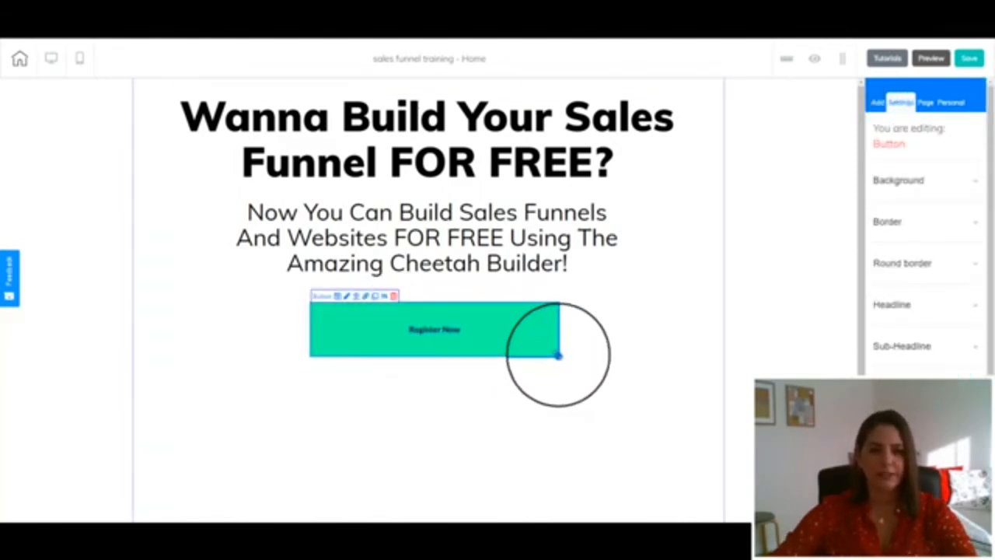
click(355, 296)
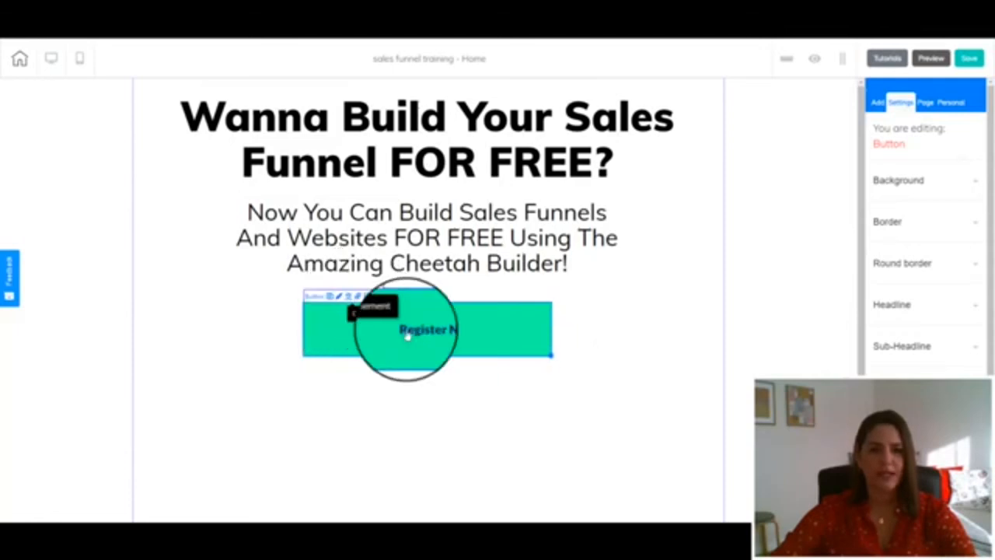
Set the button's solid background color to blue
click(892, 186)
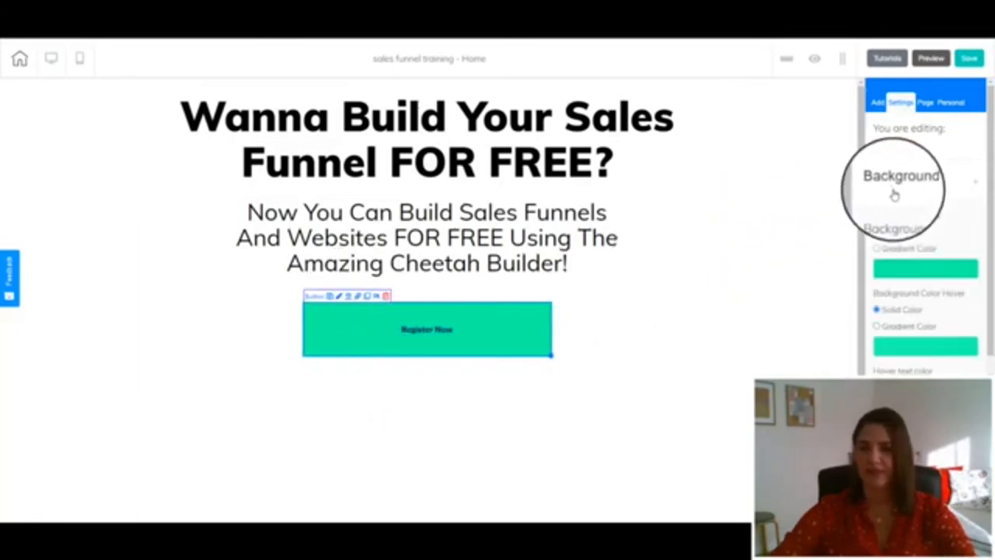
click(906, 269)
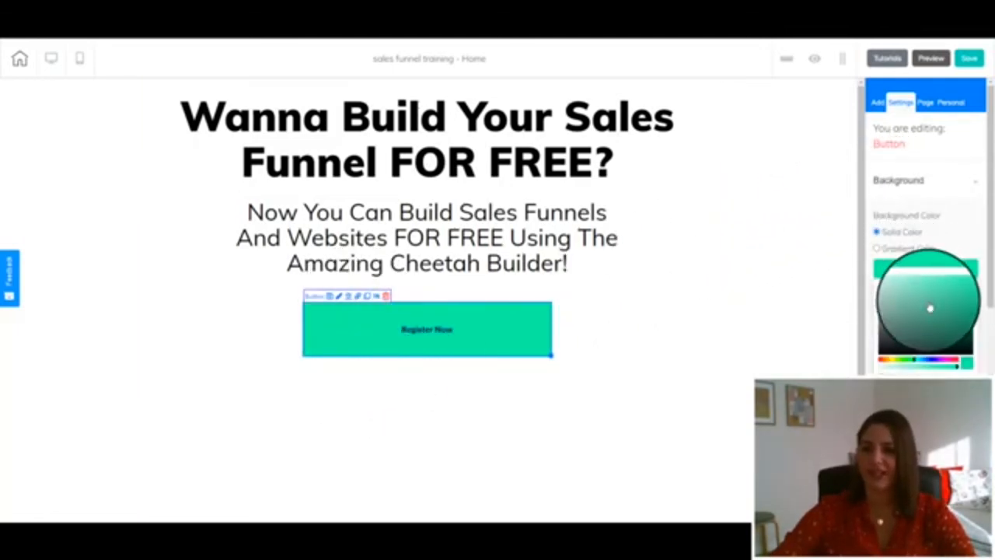
click(935, 362)
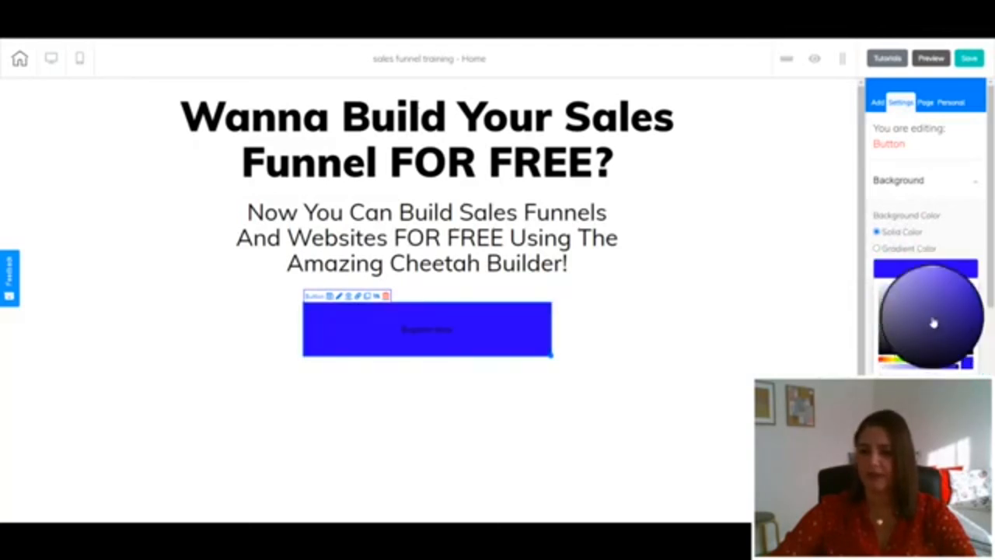
click(924, 272)
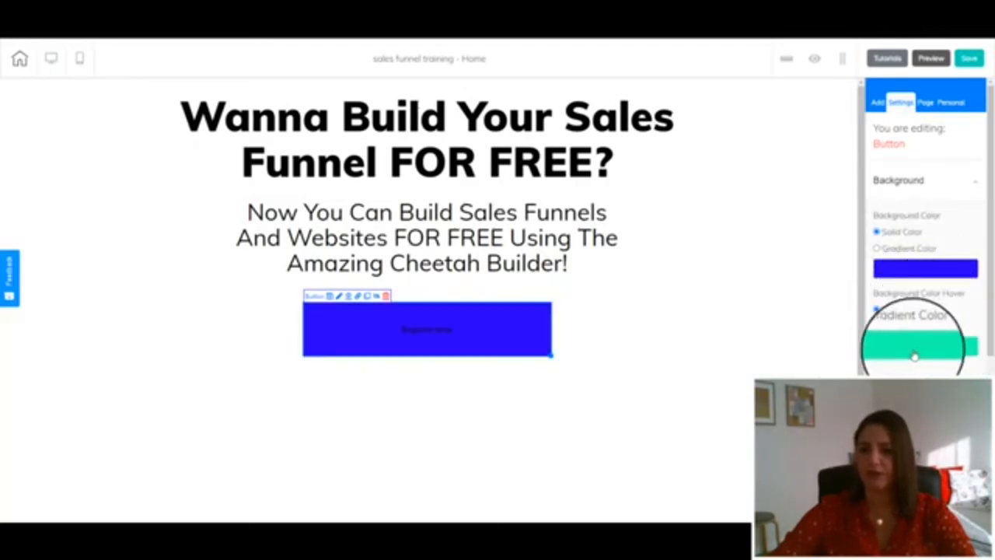
Round all four corners of the button with a radius of 15
click(914, 354)
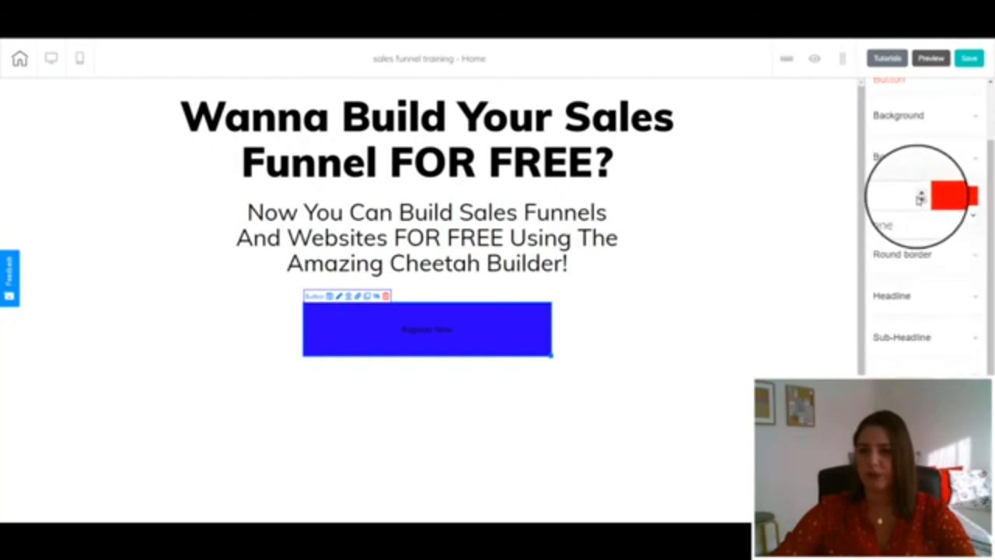
click(905, 264)
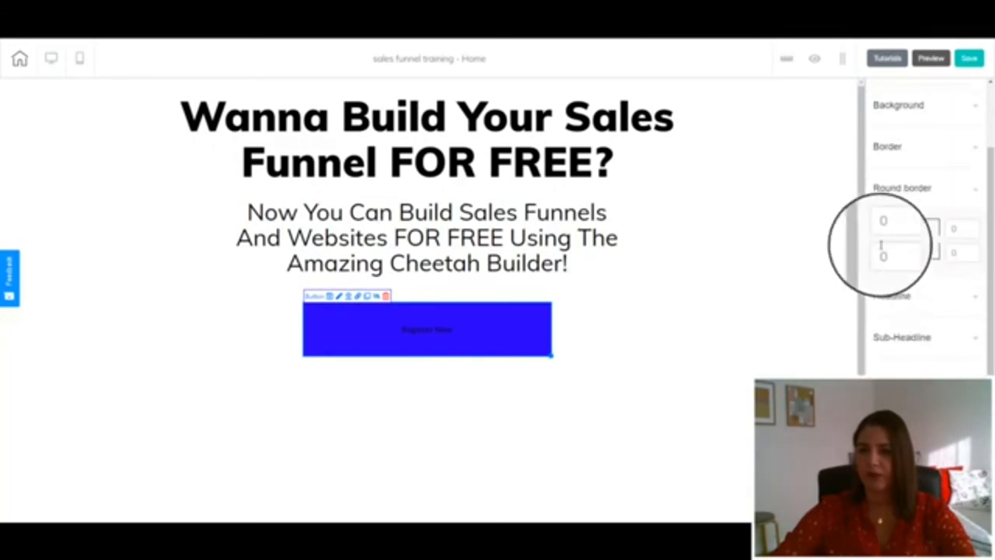
drag(900, 228, 845, 258)
text(10)
text(15)
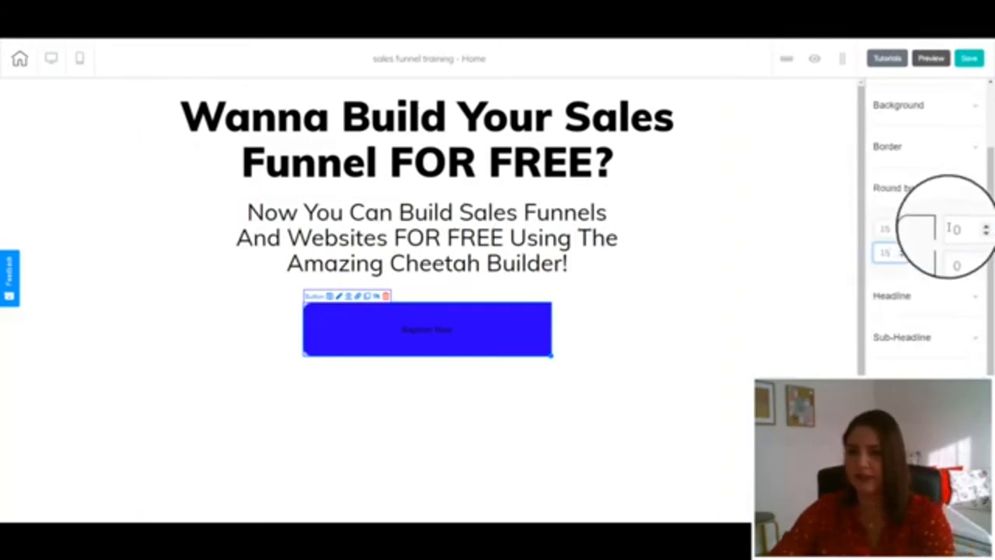
drag(948, 228, 925, 259)
text(15)
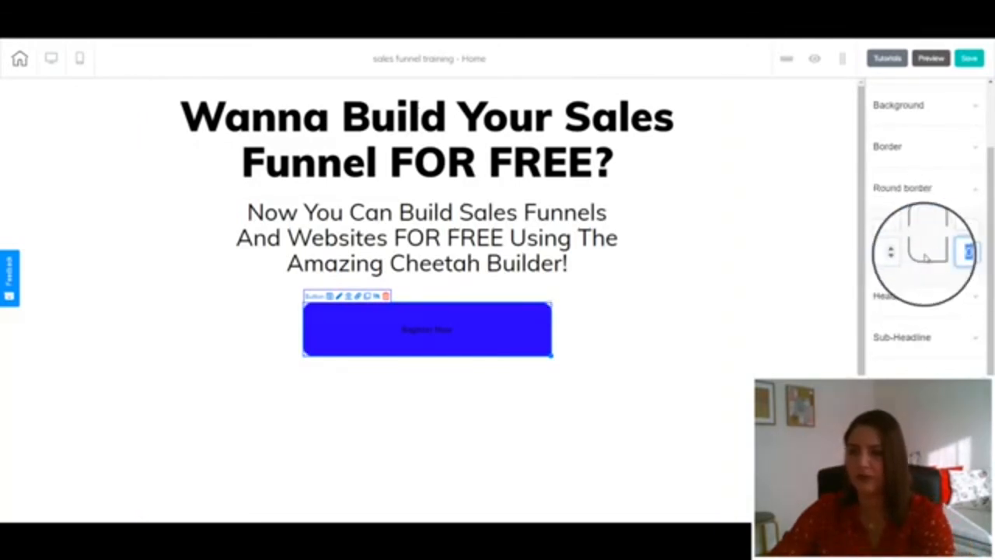
text(15)
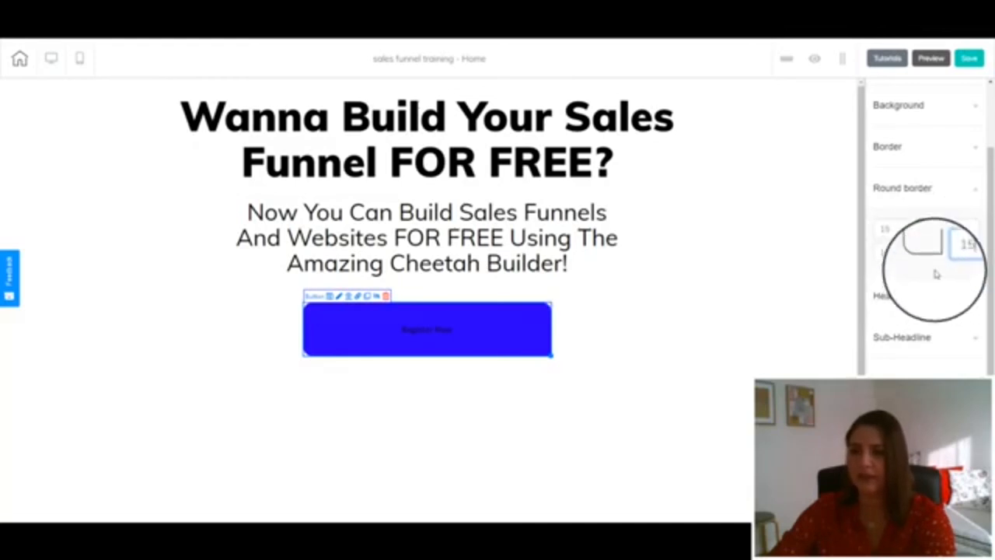
Change the button's headline text to GIVE ME ACCESS NOW!
click(899, 300)
triple_click(903, 204)
text(GIVE ME ACCESS NOW!)
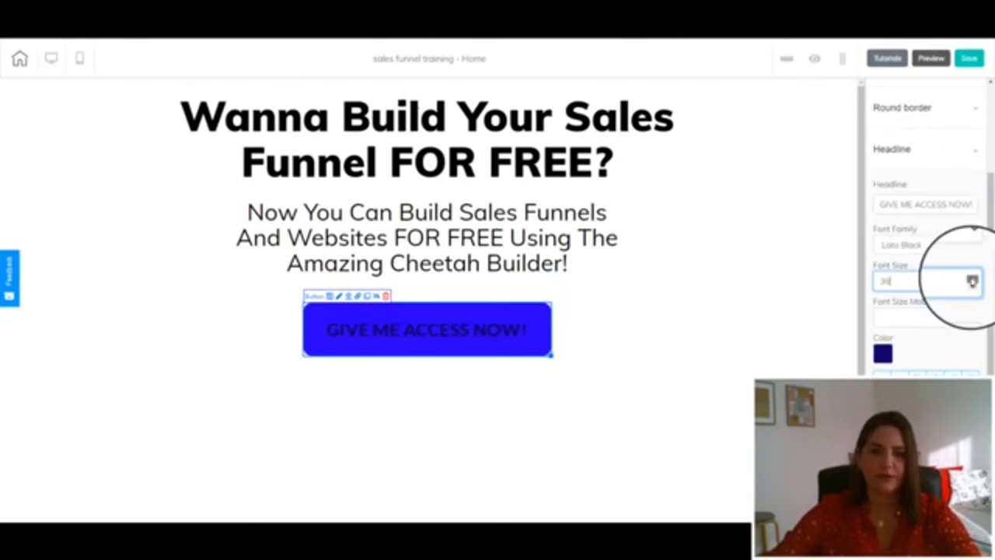
Set the button's text color to white and save the page
click(883, 354)
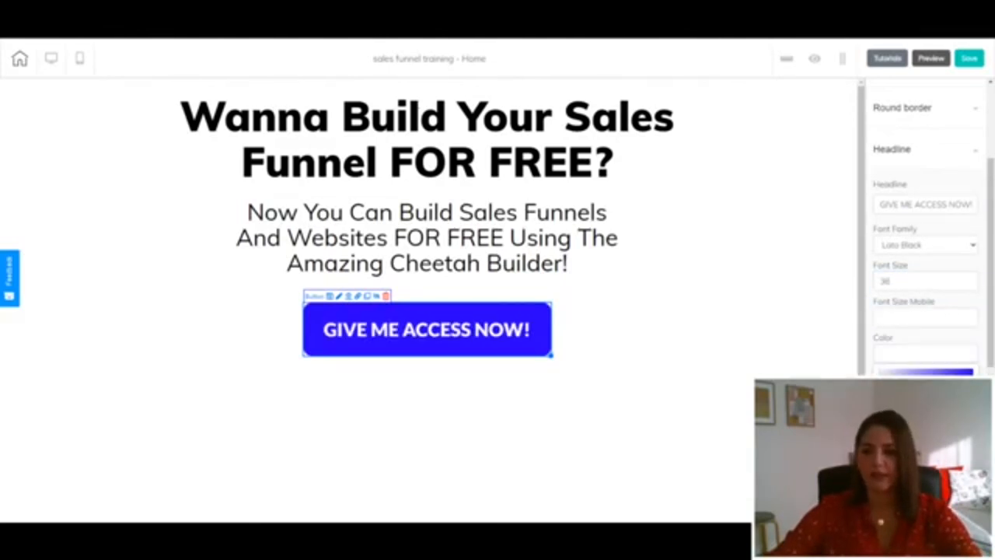
click(911, 356)
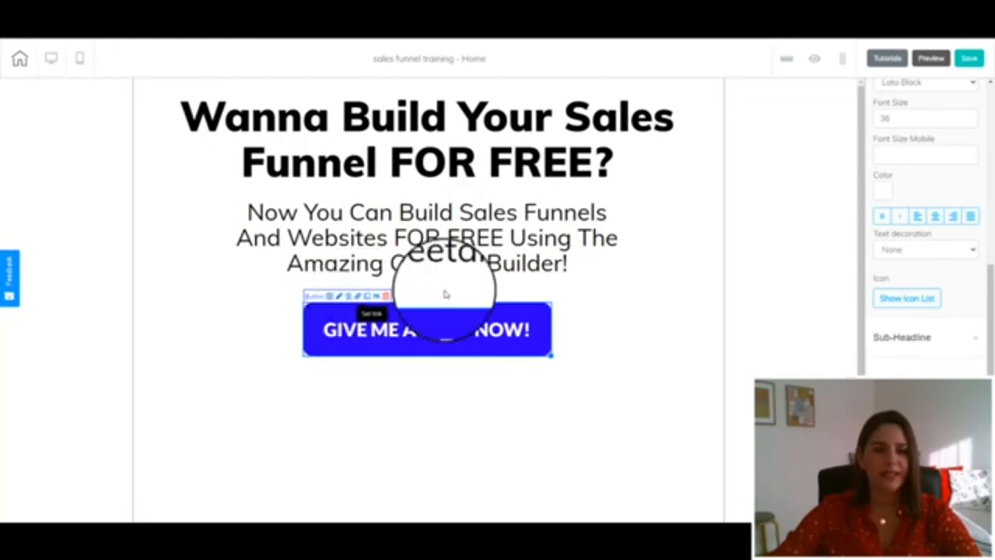
click(404, 330)
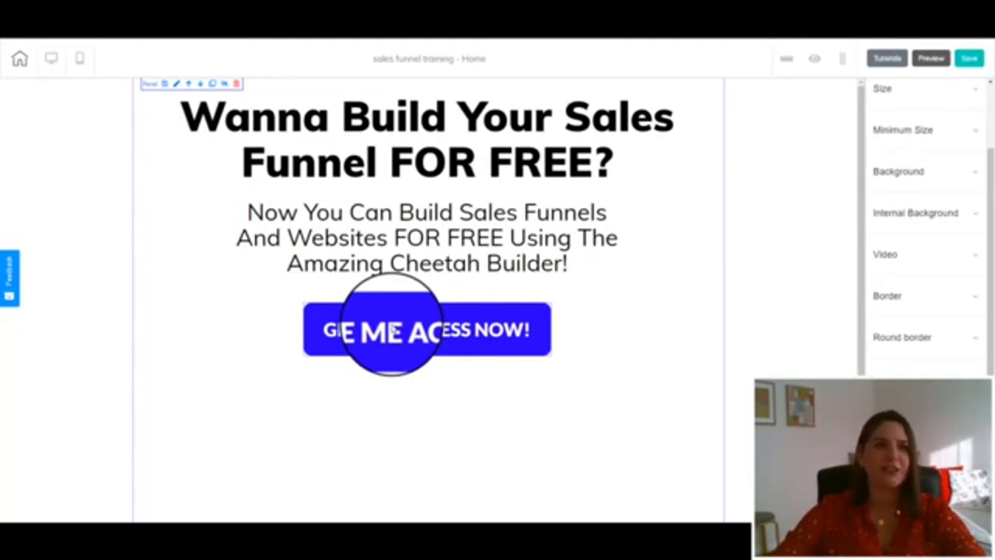
click(974, 61)
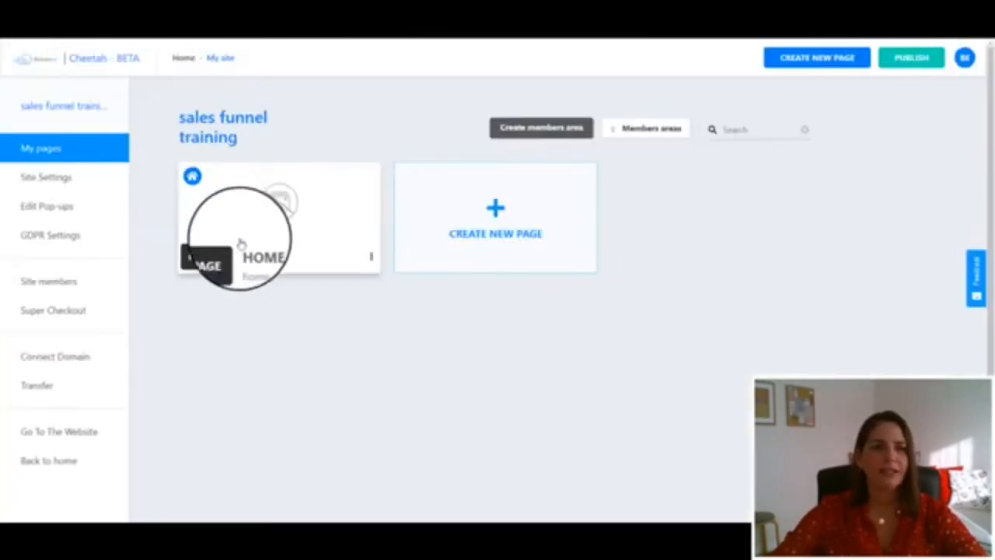
Create a new page with name, title and description all set to Opt-In Page, and save it
click(502, 224)
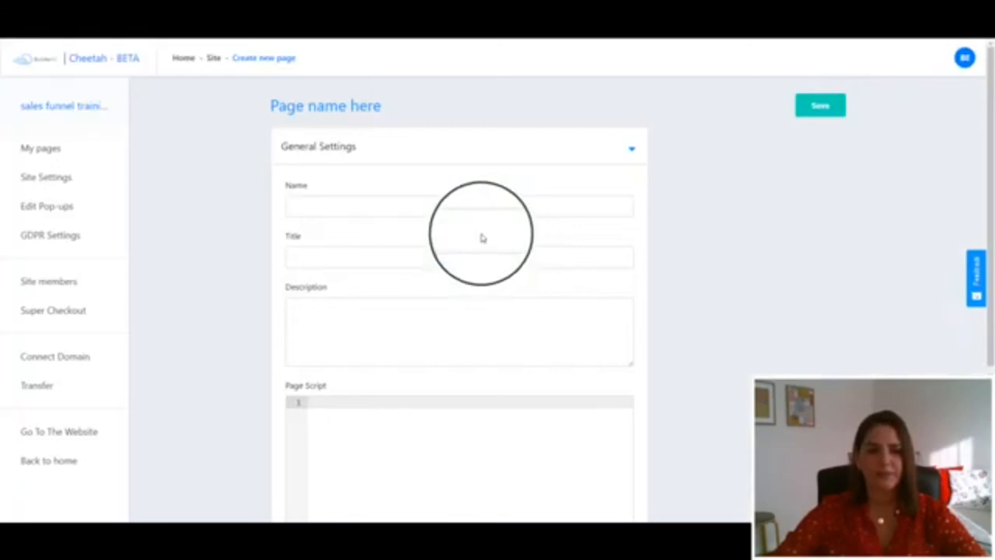
click(455, 209)
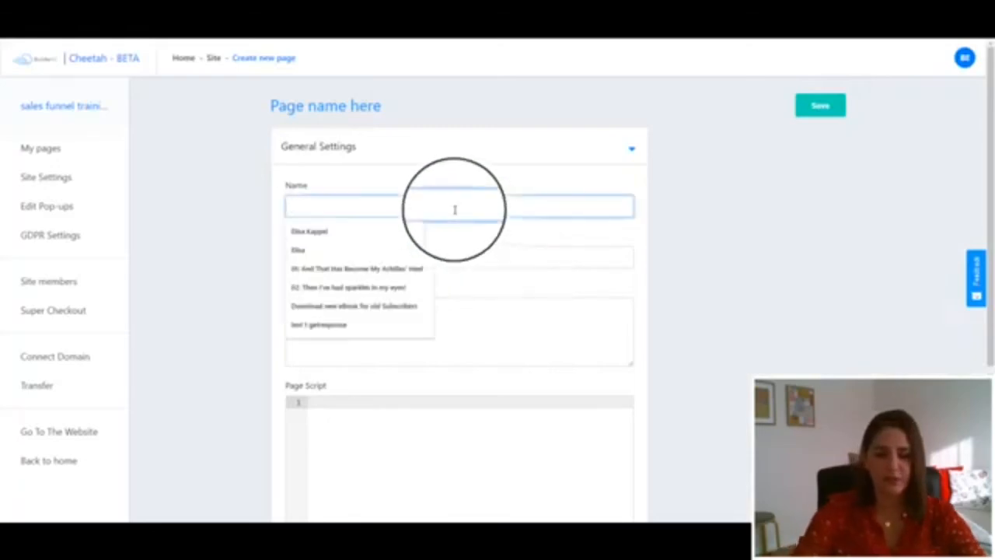
text(e)
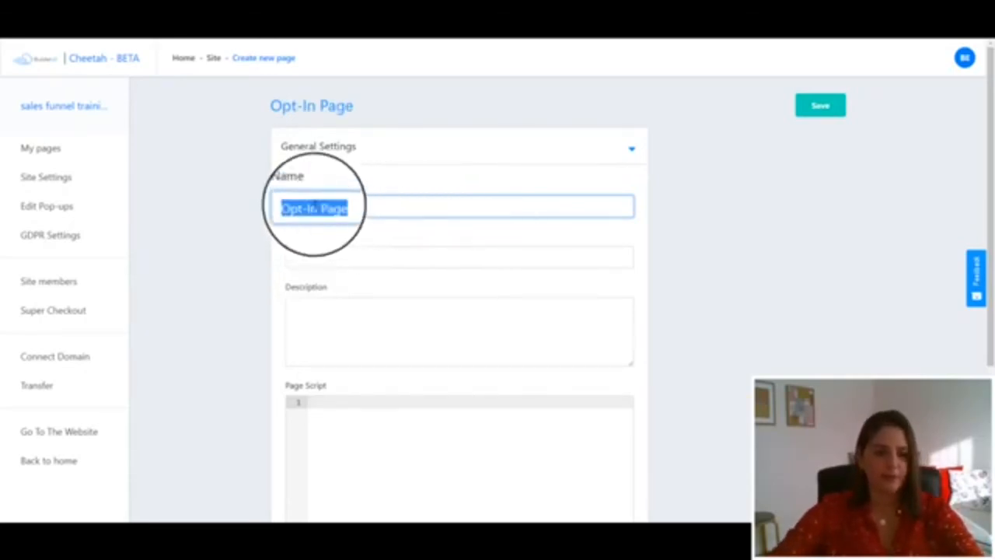
click(322, 256)
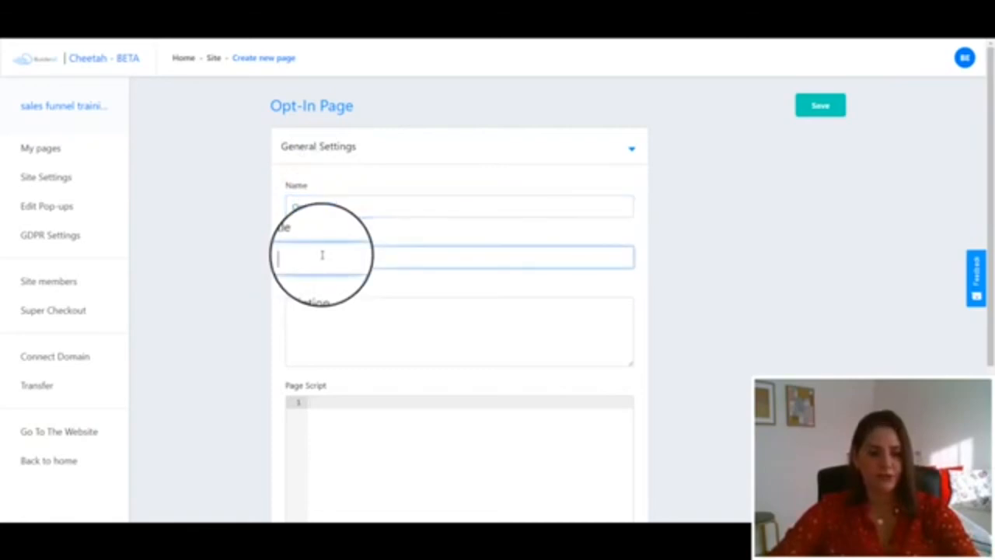
text(Opt-In Page)
click(308, 313)
text(Opt-In Page)
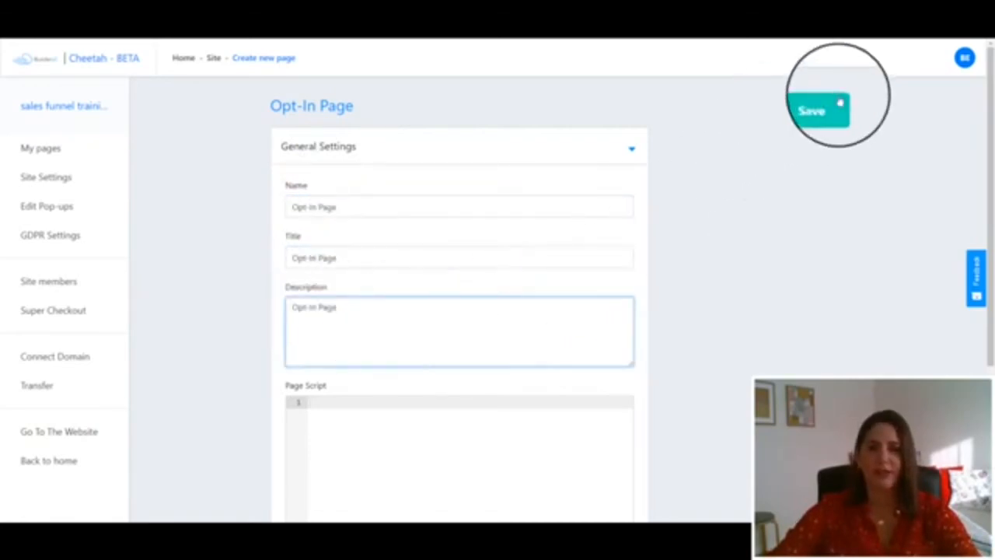
click(838, 105)
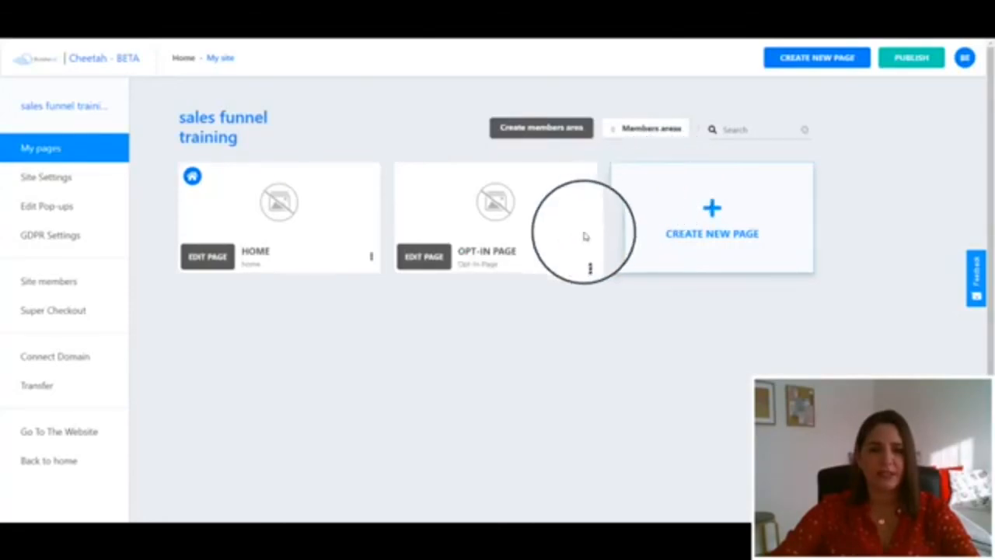
Open the Opt-In Page in the editor and add a blank panel
click(431, 263)
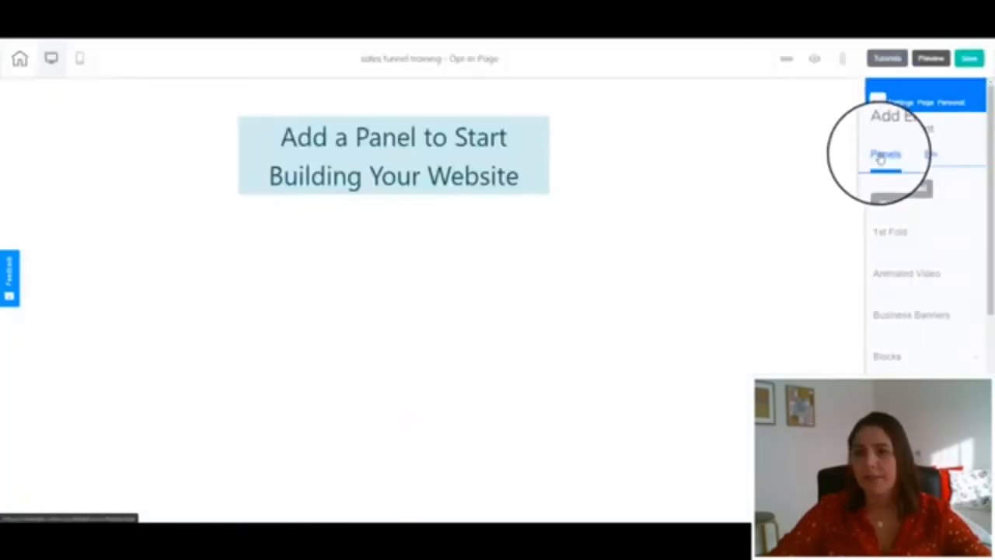
click(894, 190)
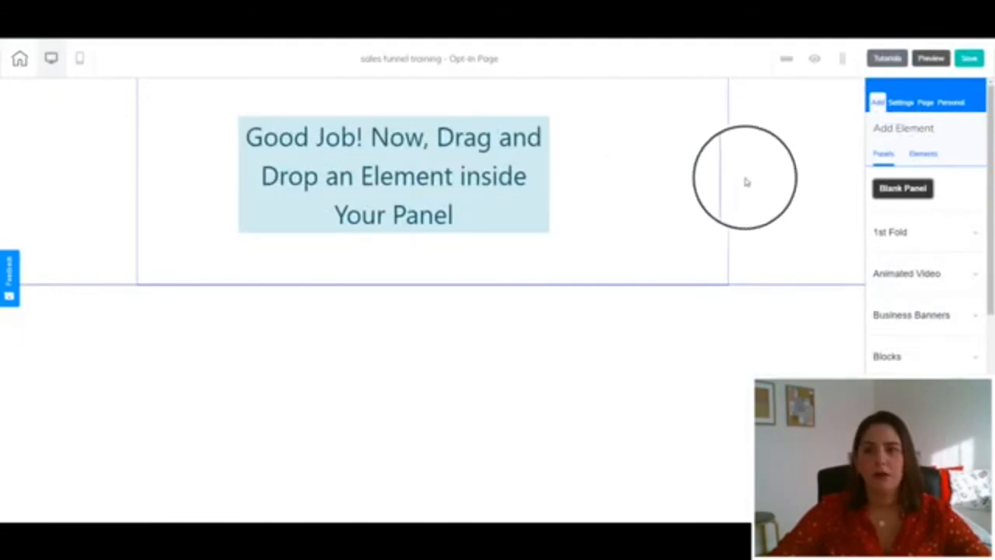
Add a Title H2 text element into the new panel
click(917, 155)
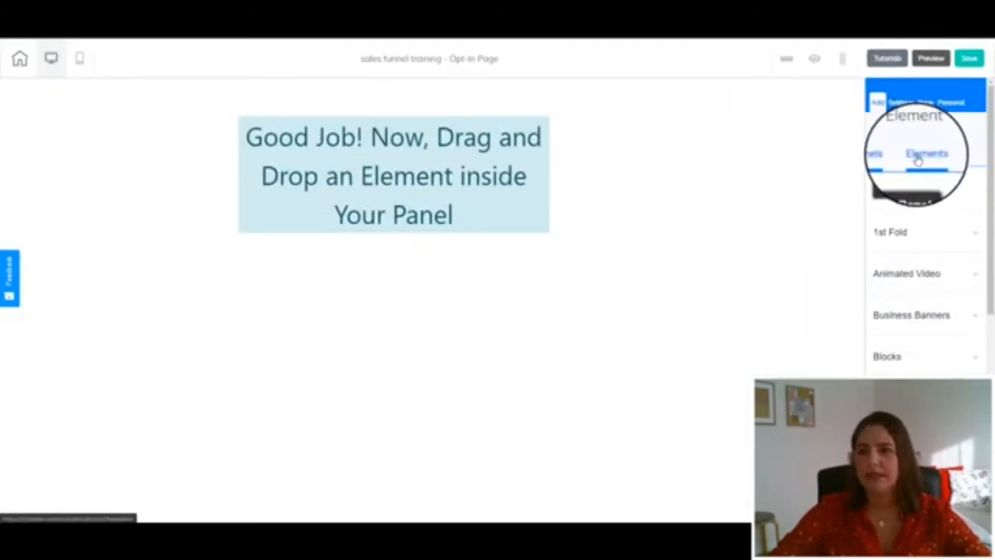
click(887, 195)
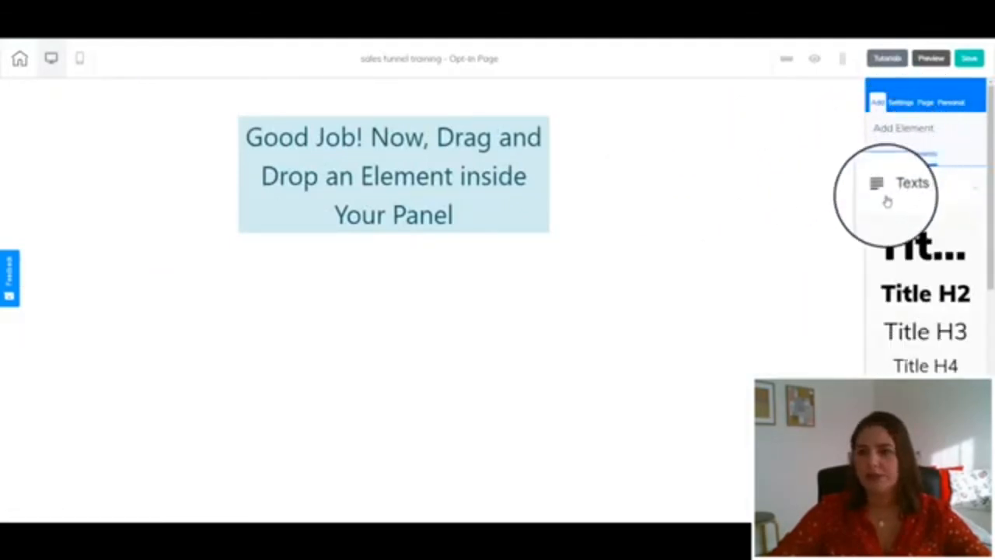
drag(911, 298, 327, 146)
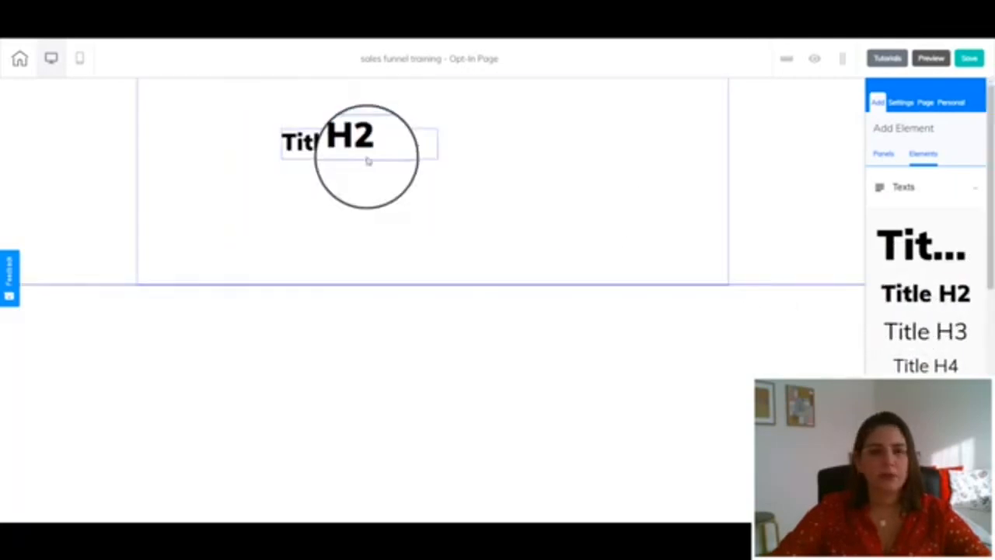
Replace the title text with the pasted "Almost There! Please complete the form below and gain instant access to FREE Builder..."
click(390, 131)
drag(390, 130, 624, 145)
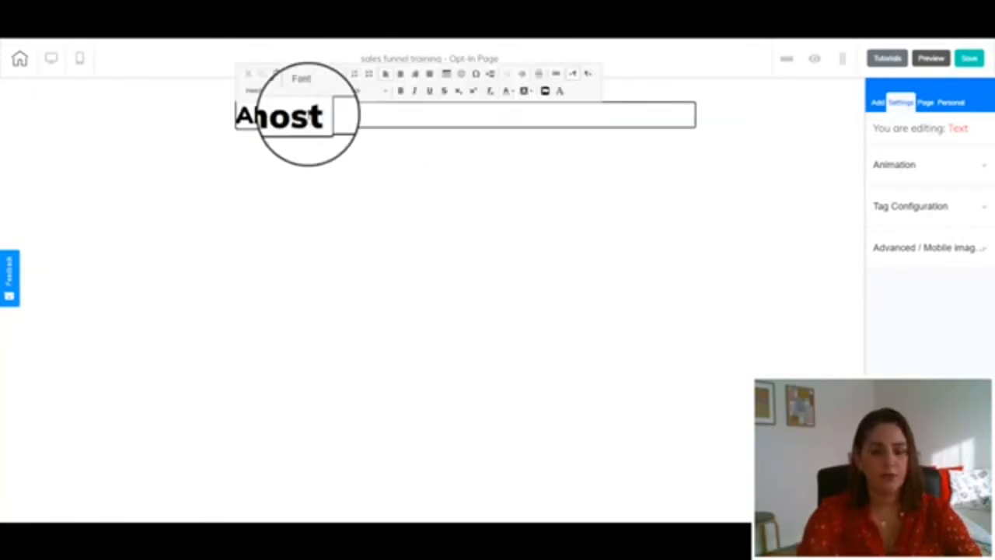
text(Please complete the form below and gain instant access to FREE Builder)
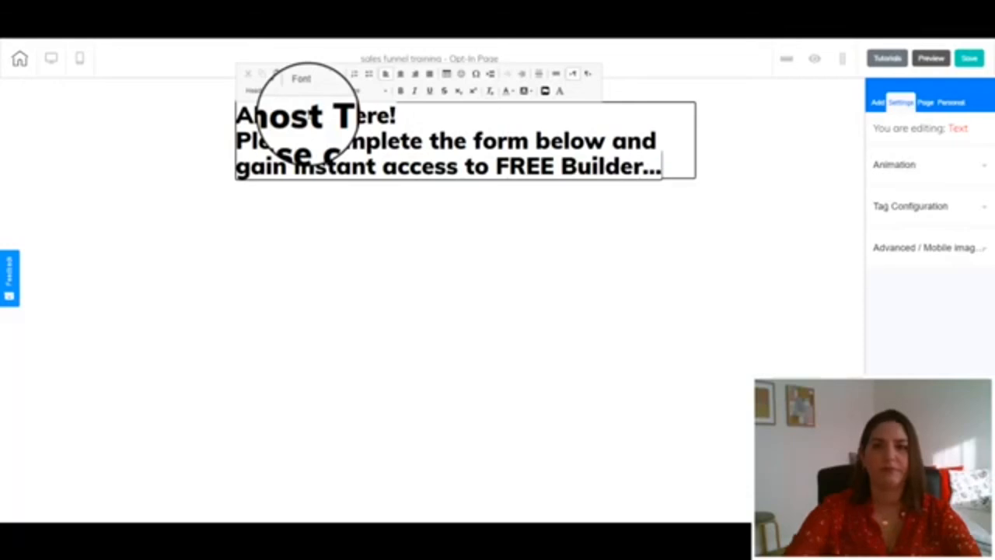
Center-align the whole title text
drag(661, 166, 215, 119)
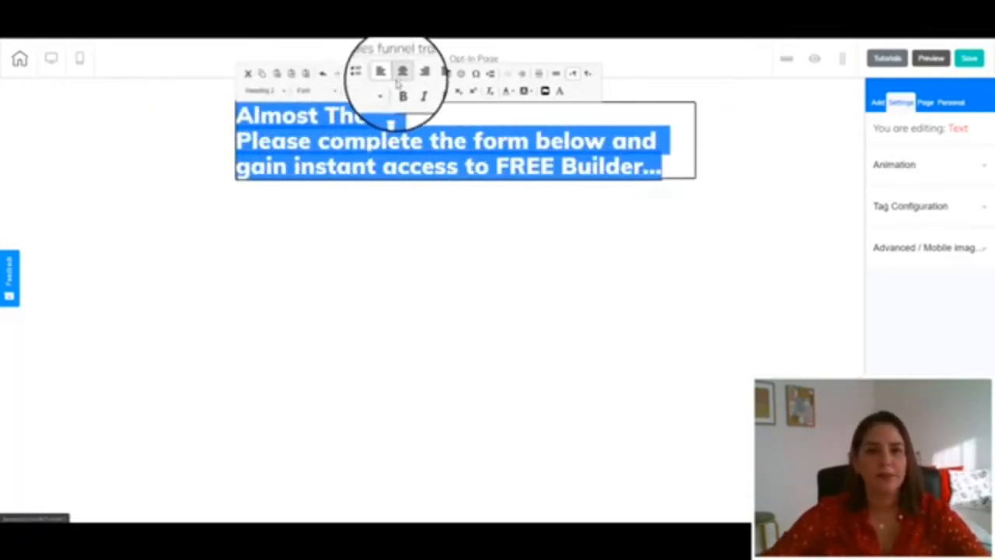
click(402, 72)
click(339, 202)
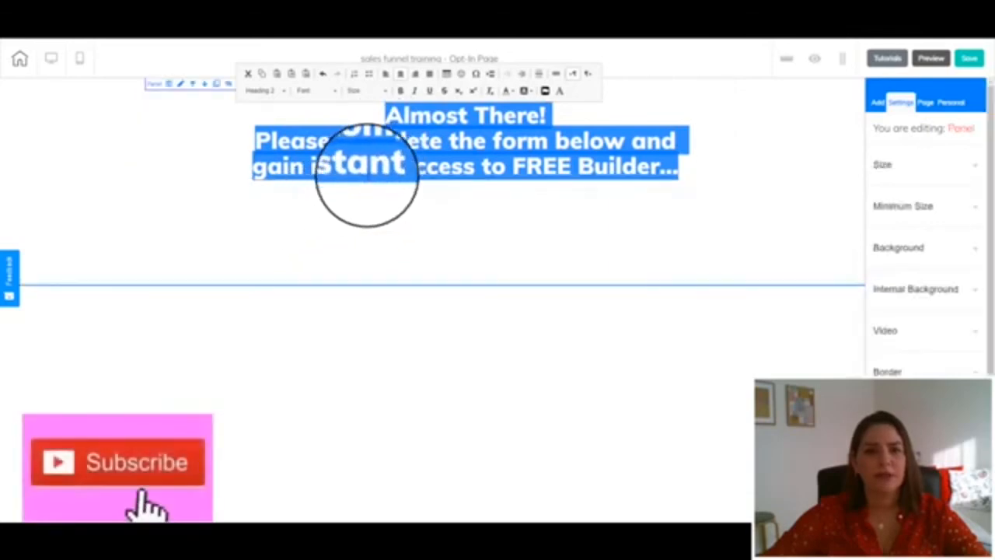
Center the title text element horizontally within the panel
click(339, 218)
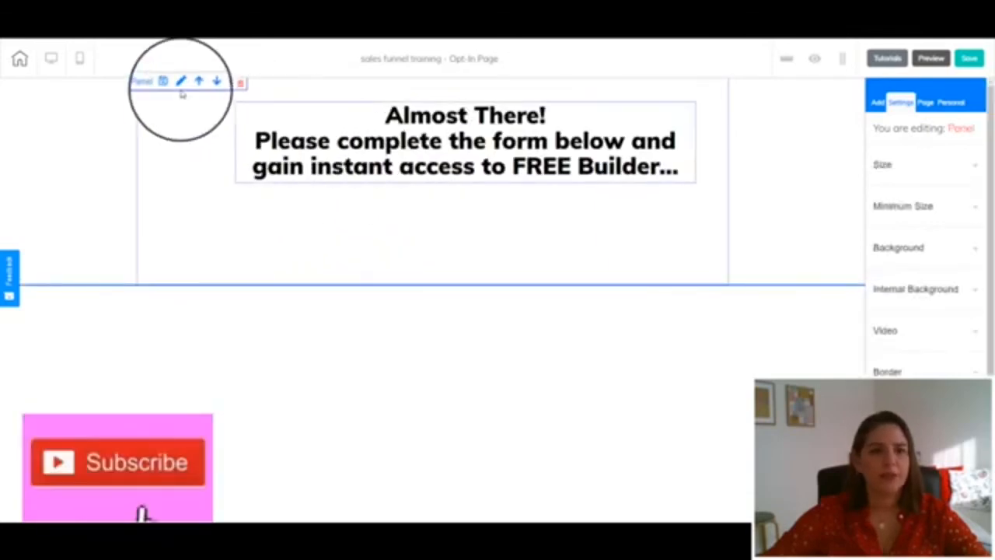
click(239, 113)
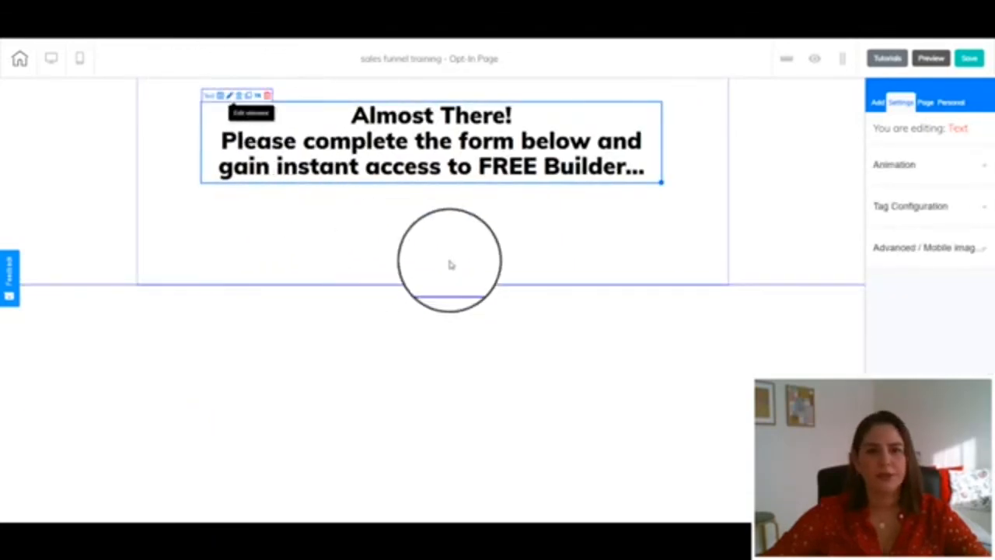
Increase the panel's height using its size setting
click(877, 102)
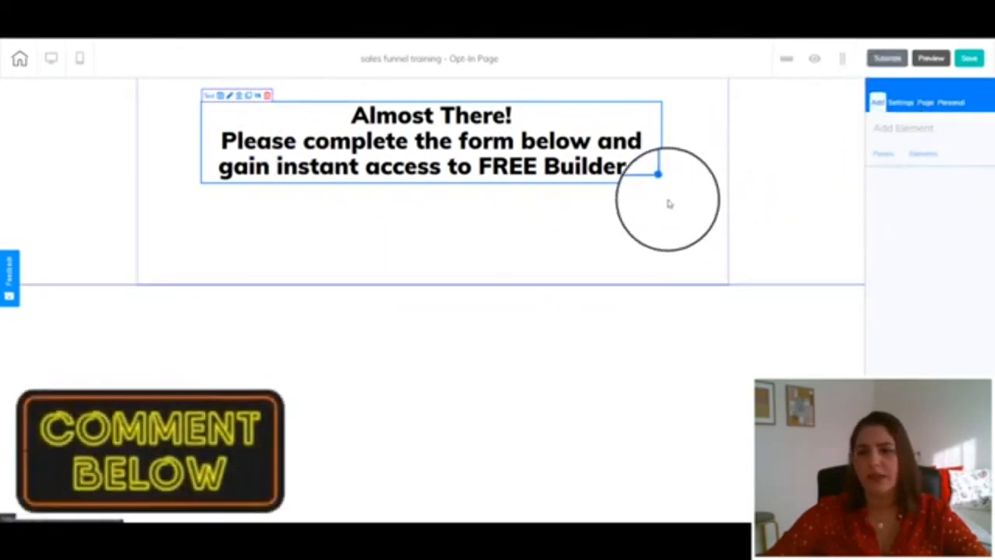
click(824, 202)
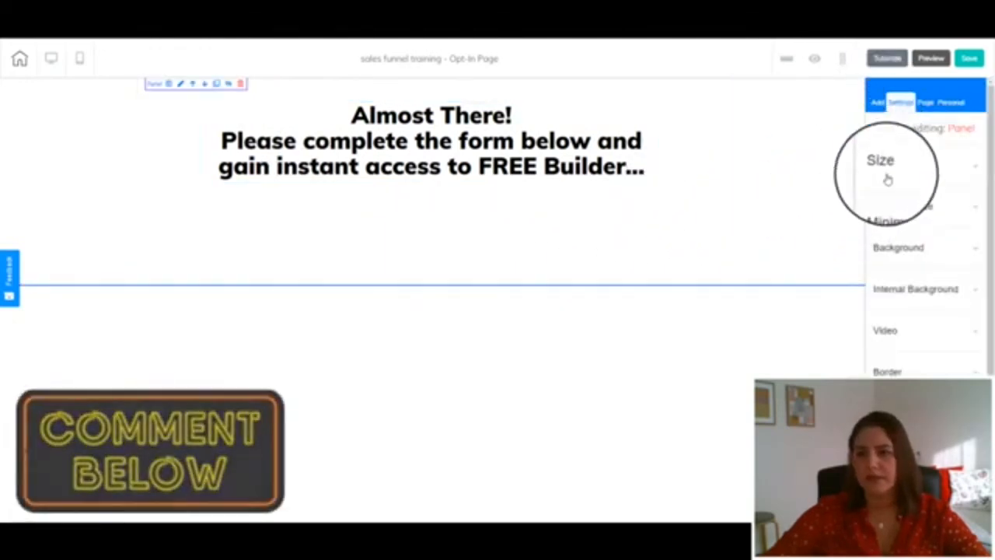
click(886, 175)
drag(885, 224, 889, 222)
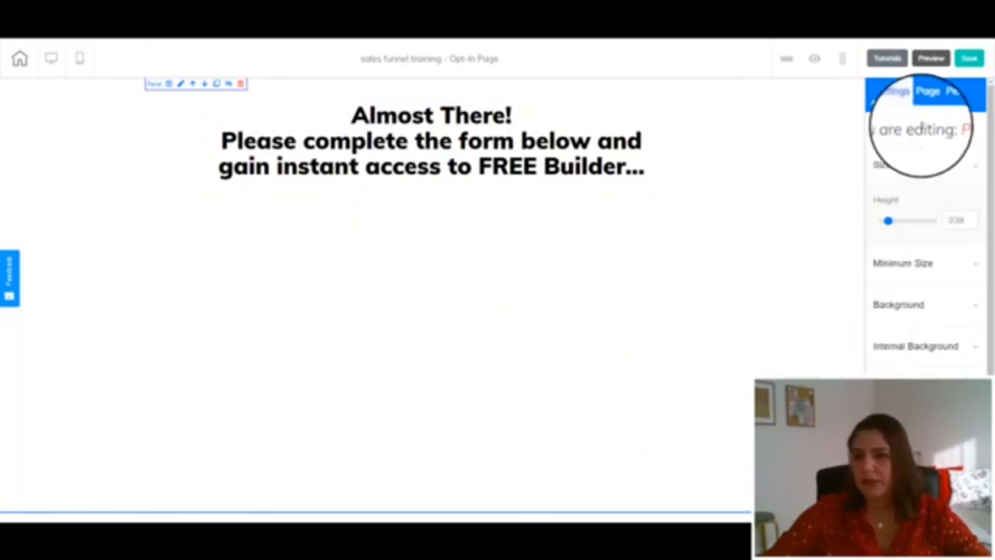
Browse the elements list for the email marketing form elements
click(877, 103)
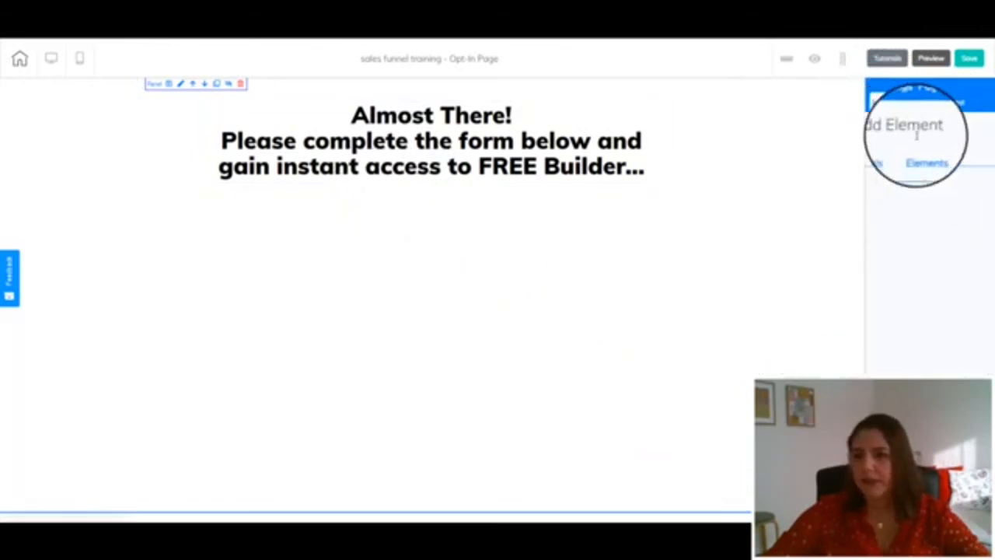
scroll(925, 352, down, 10)
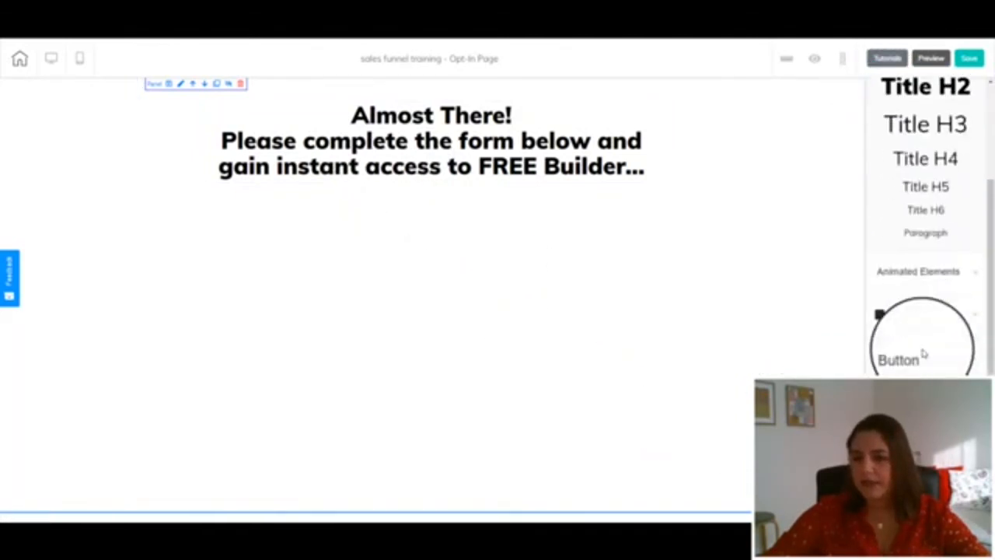
scroll(915, 244, down, 3)
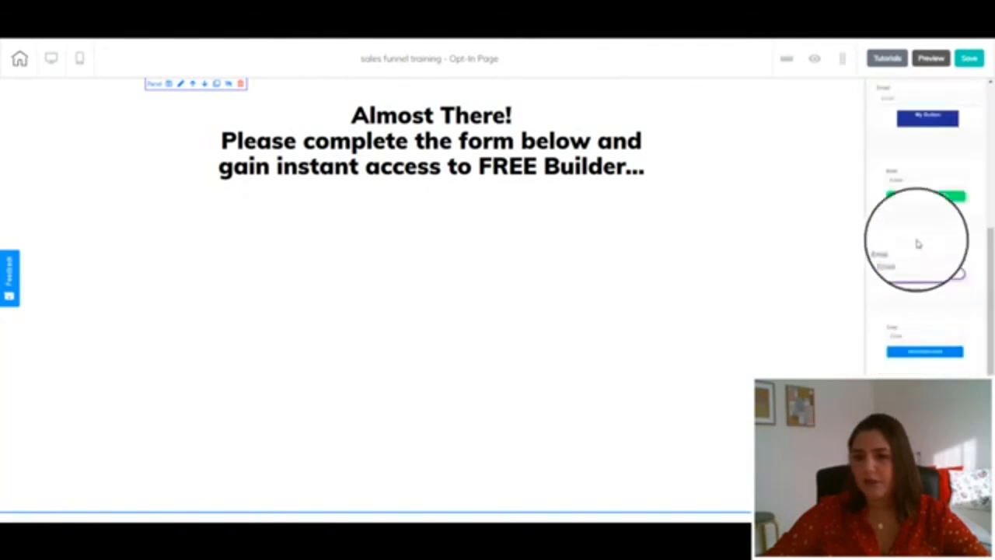
scroll(909, 279, down, 4)
scroll(908, 287, up, 3)
scroll(908, 287, up, 4)
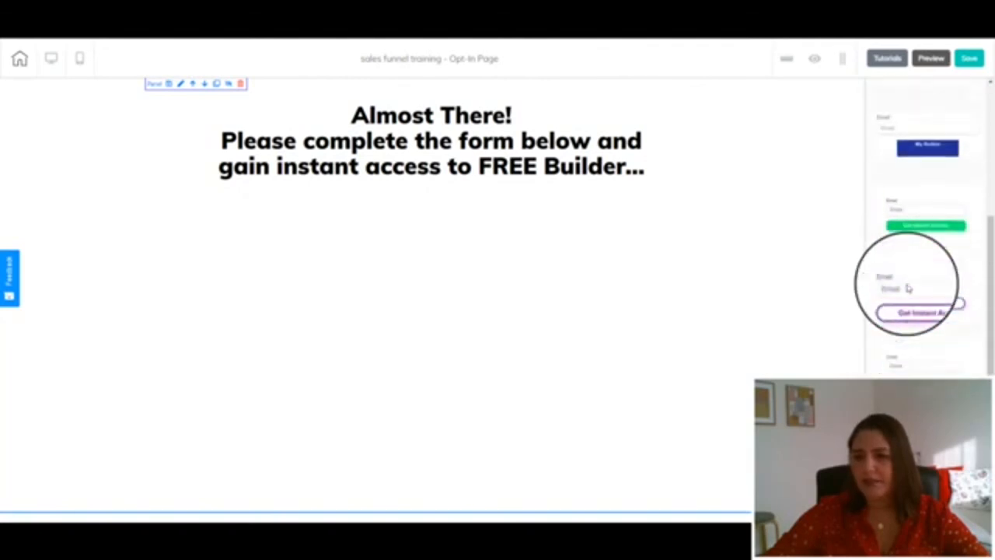
scroll(909, 286, down, 1)
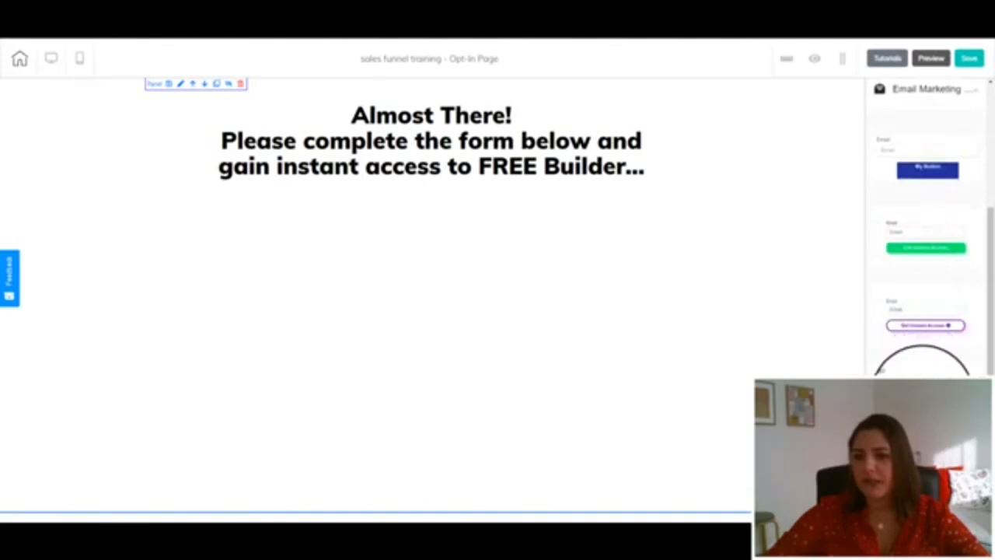
Try placing an email form on the opt-in page, then open MailingBoss and finish its welcome setup with the user's name
drag(894, 377, 361, 287)
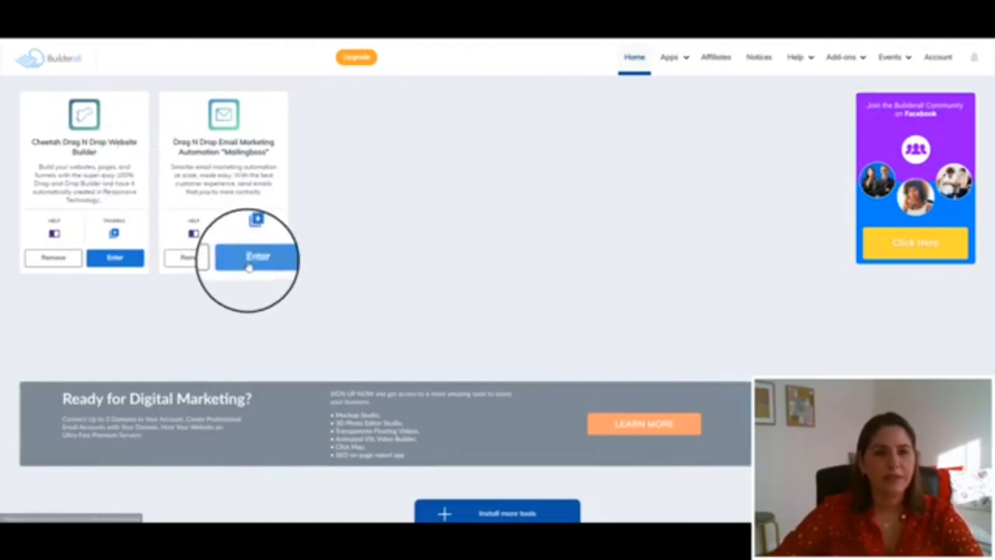
click(249, 264)
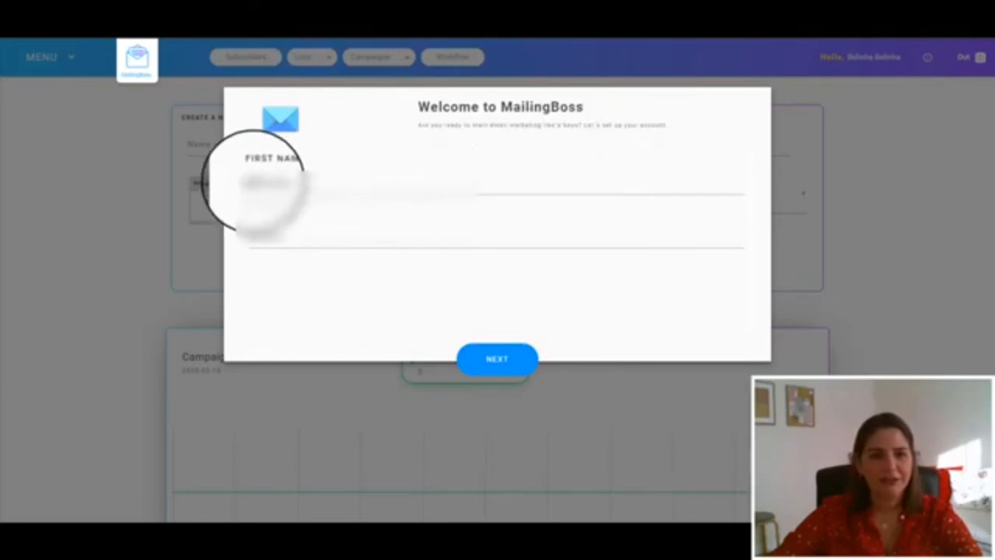
drag(280, 237, 192, 239)
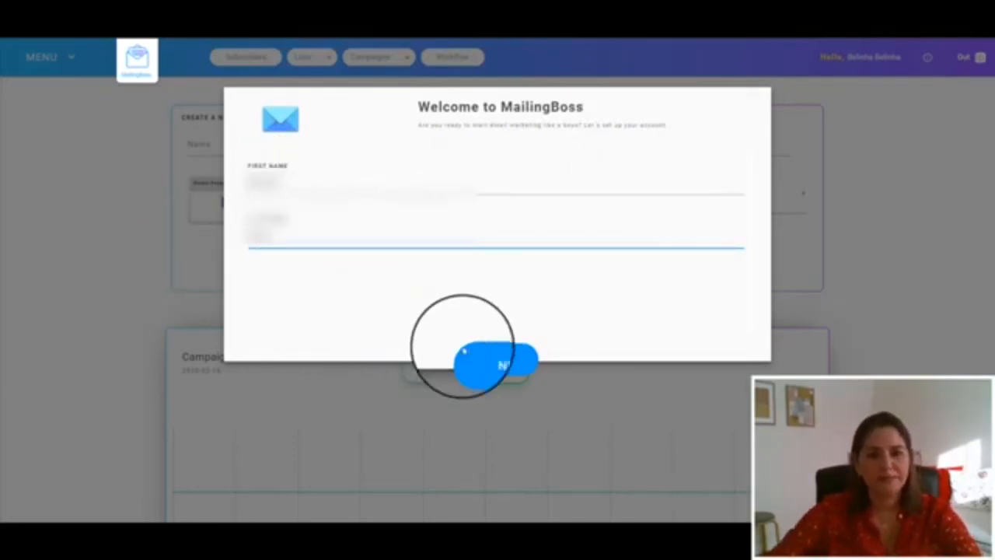
click(501, 359)
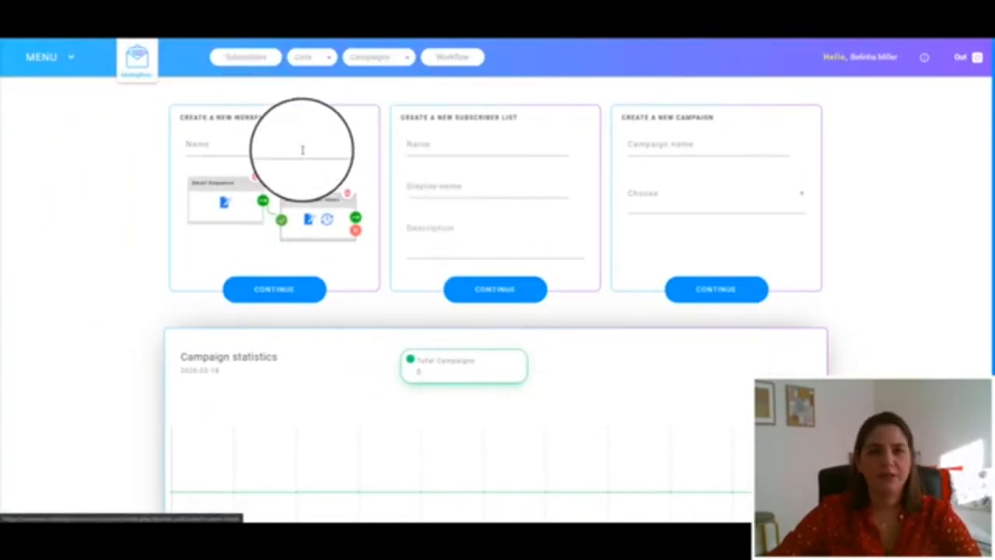
Create a new subscriber list named sales funnel training, with the same display name and description
click(412, 145)
text(sales funnel training)
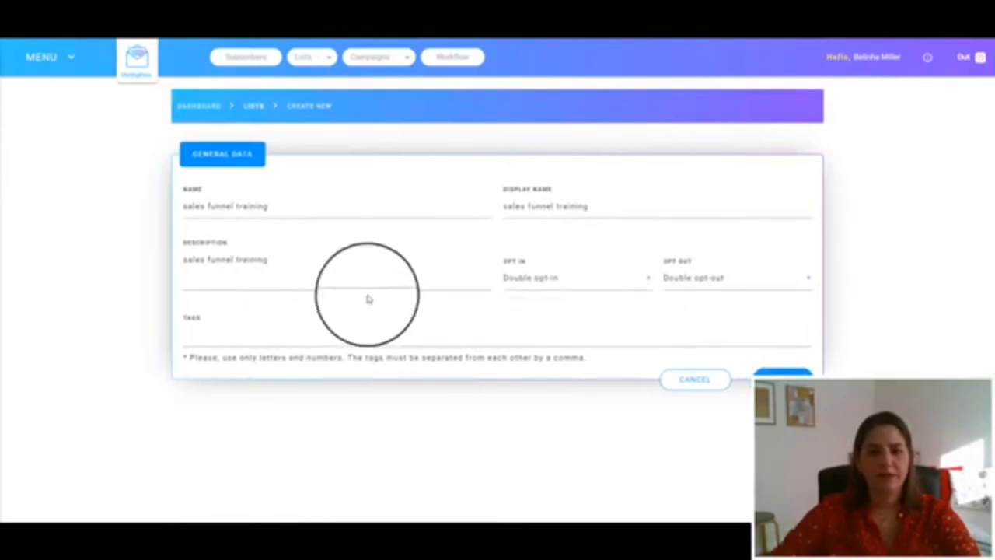
click(781, 376)
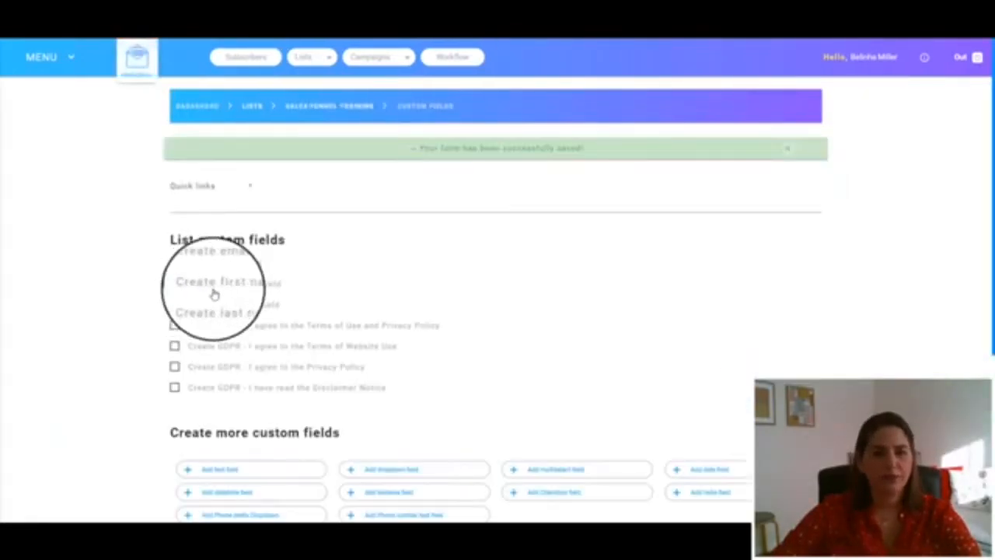
Add a first name custom field to the list and save the fields
click(213, 286)
scroll(334, 311, down, 3)
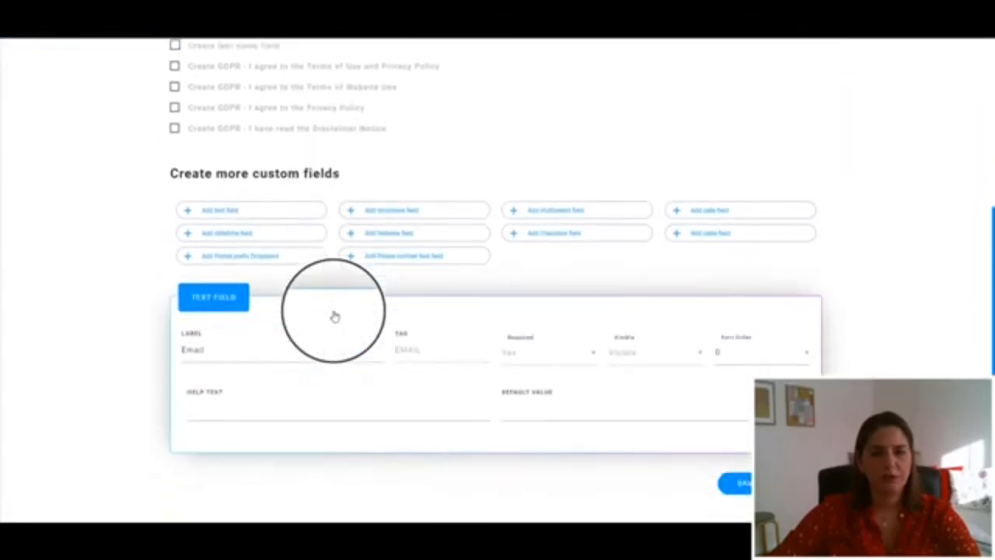
click(442, 184)
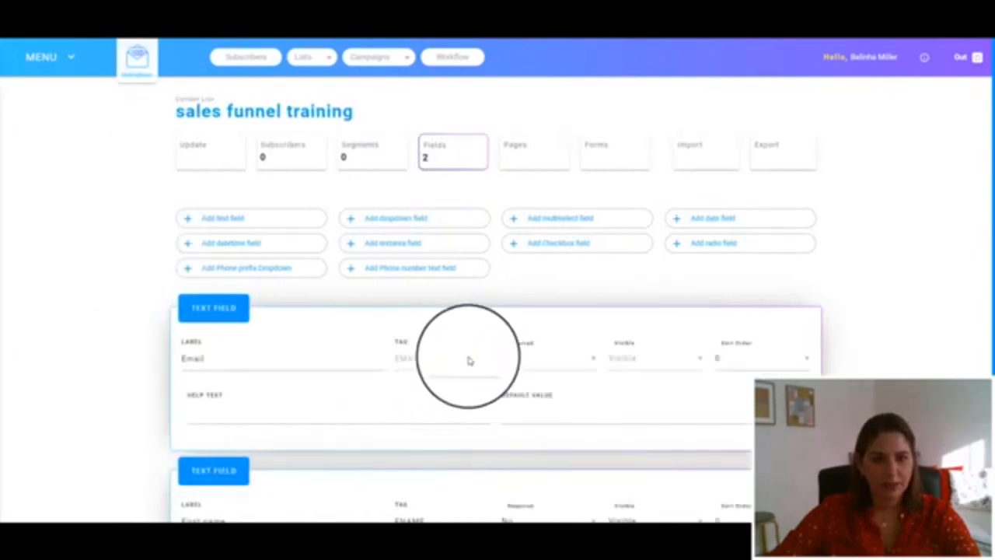
Make the First name field required and set the Email field's sort order to 1
scroll(614, 393, down, 1)
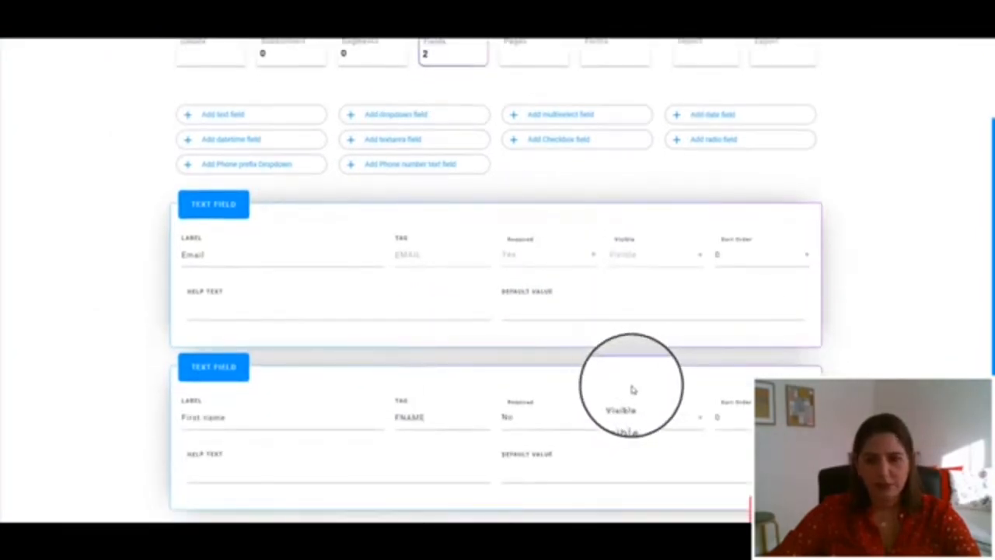
click(515, 420)
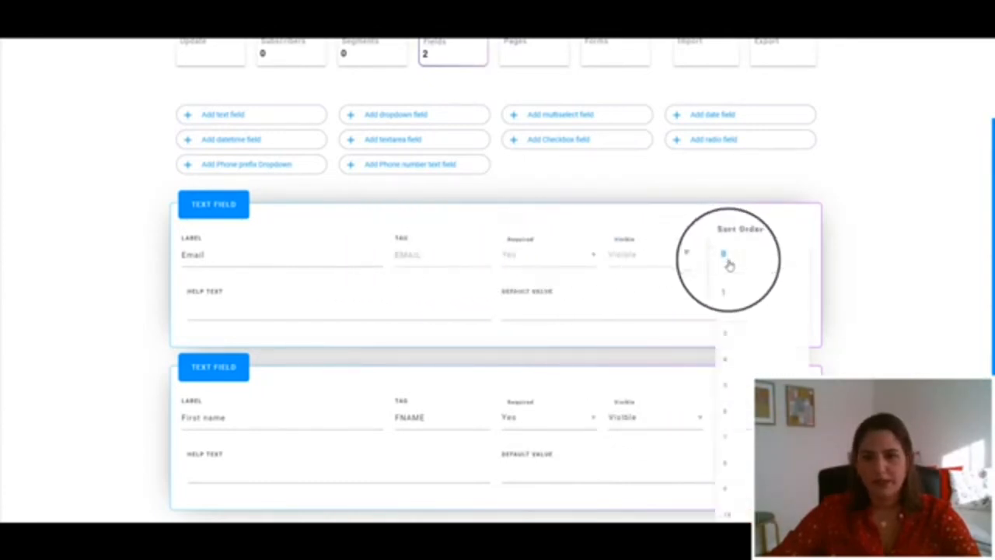
click(728, 285)
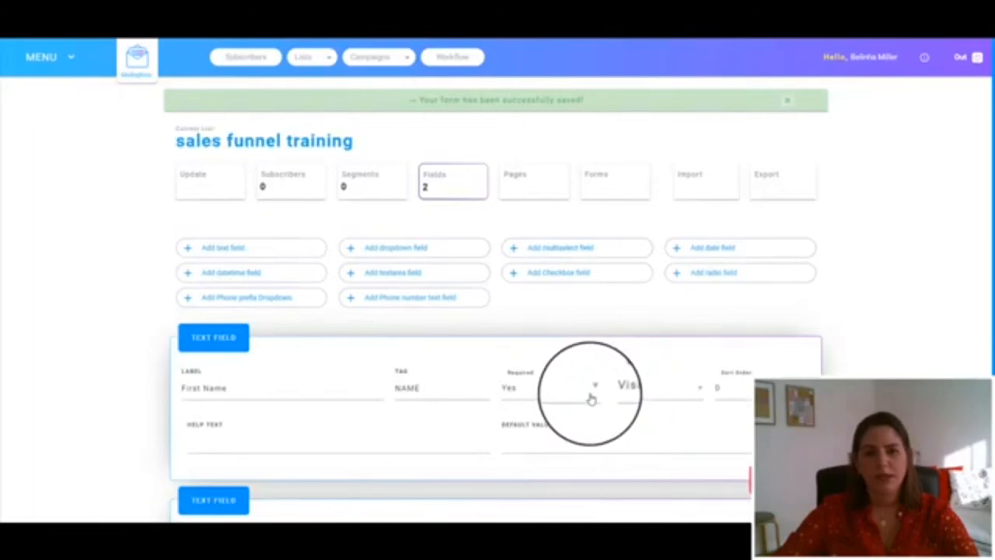
Back in the opt-in page, drop a MailingBoss form below the title and link it to the sales funnel training list
scroll(591, 396, down, 3)
scroll(591, 397, up, 3)
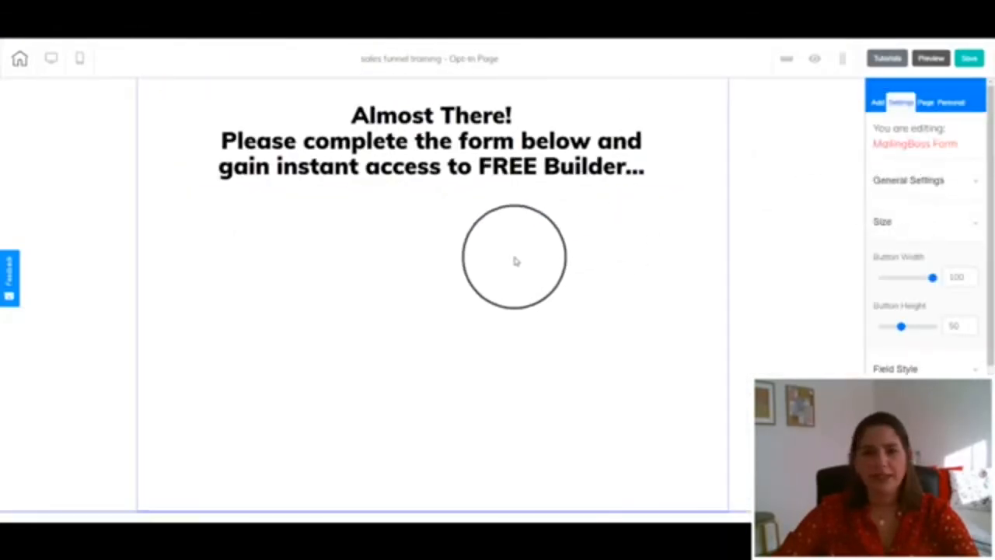
click(877, 102)
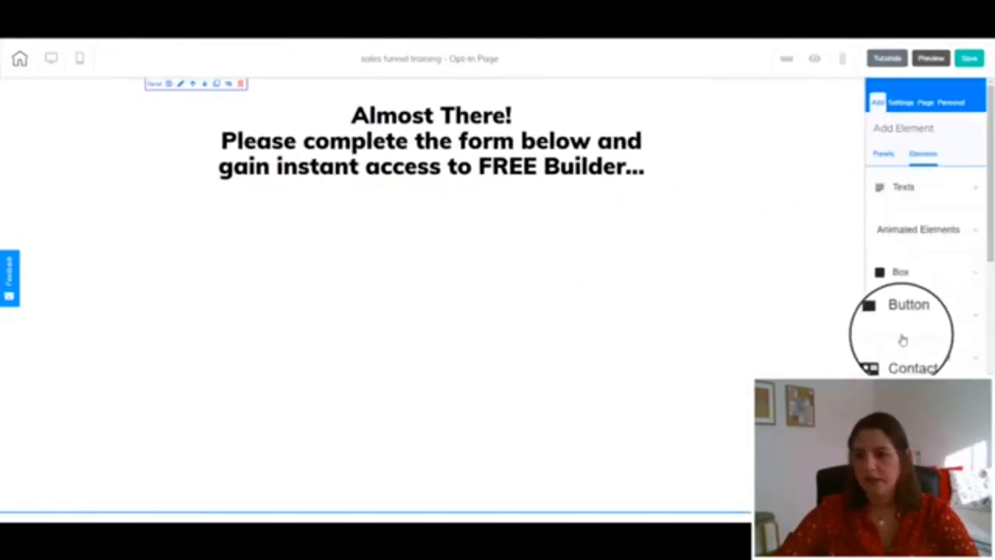
scroll(914, 318, down, 3)
scroll(916, 322, down, 5)
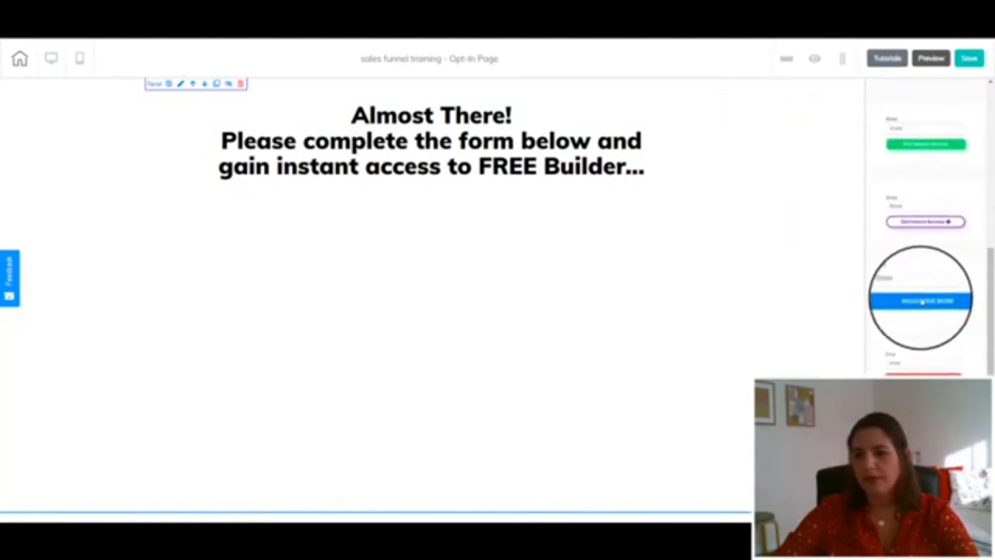
drag(917, 300, 351, 275)
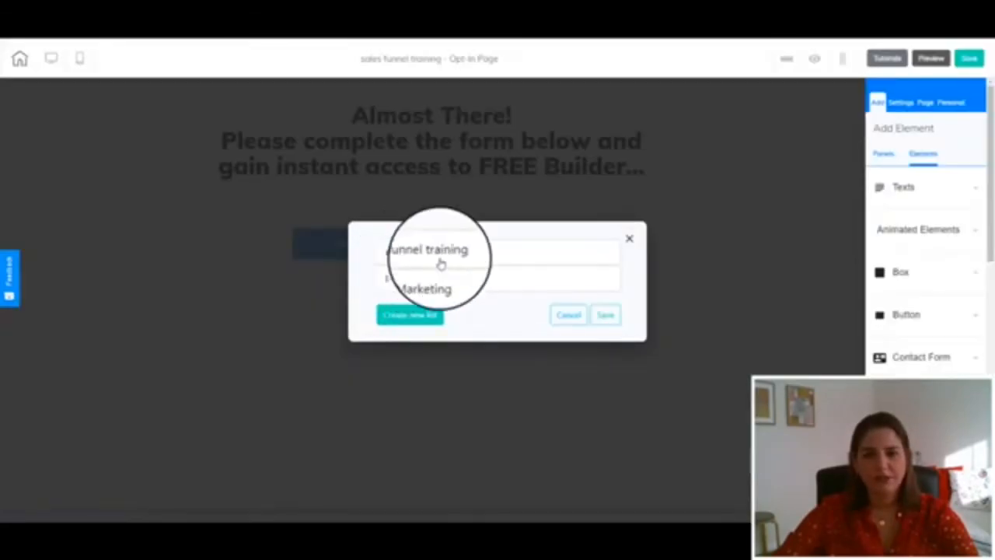
click(605, 315)
Widen the form and set its button headline text to GIVE ME ACCESS NOW!
drag(449, 314, 579, 323)
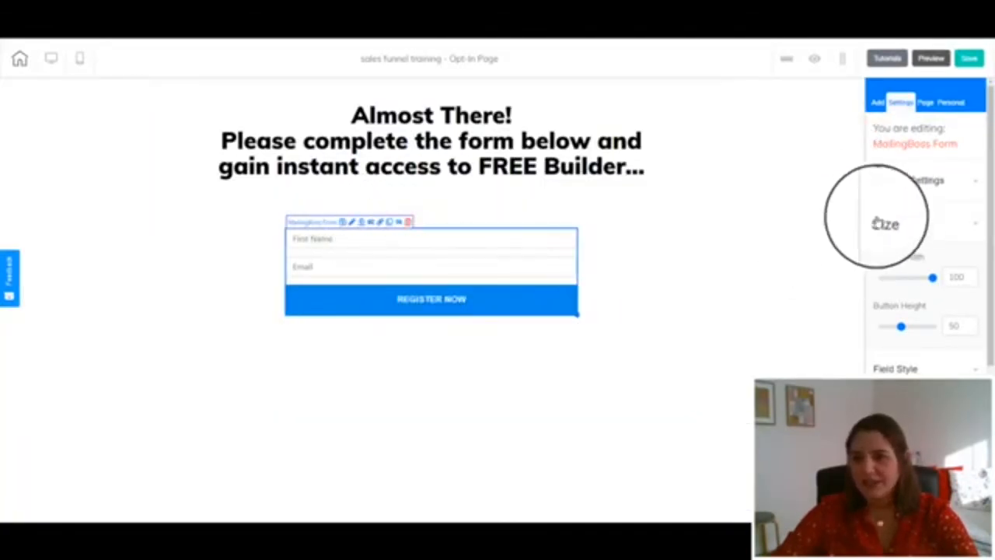
scroll(898, 334, down, 2)
scroll(897, 307, down, 1)
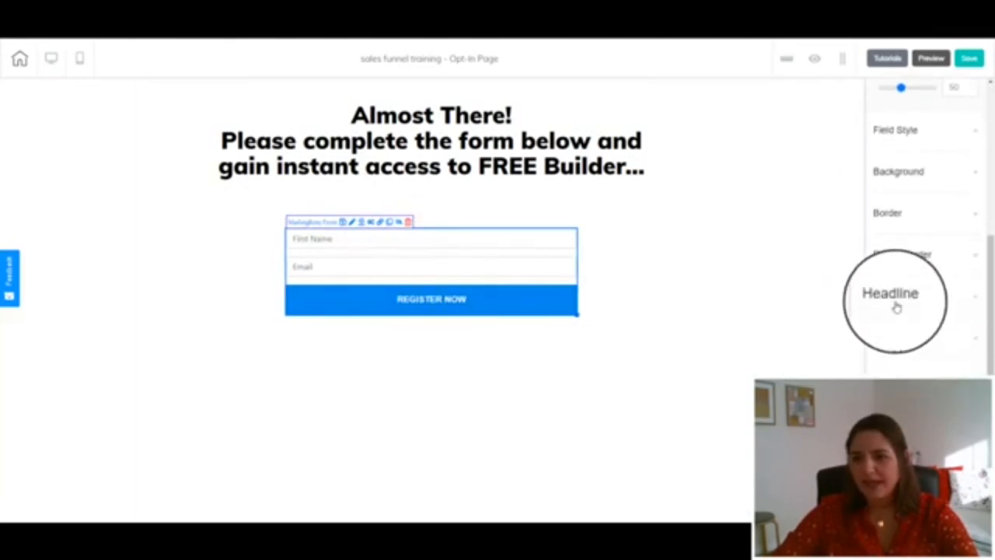
click(896, 303)
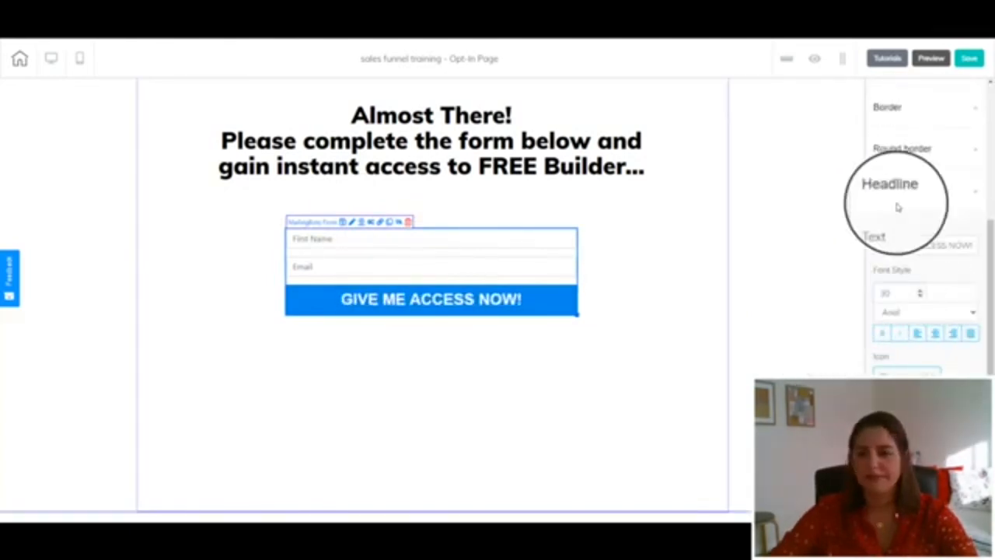
Create a new funnel page named BPage and open it in the editor
click(277, 2)
click(688, 215)
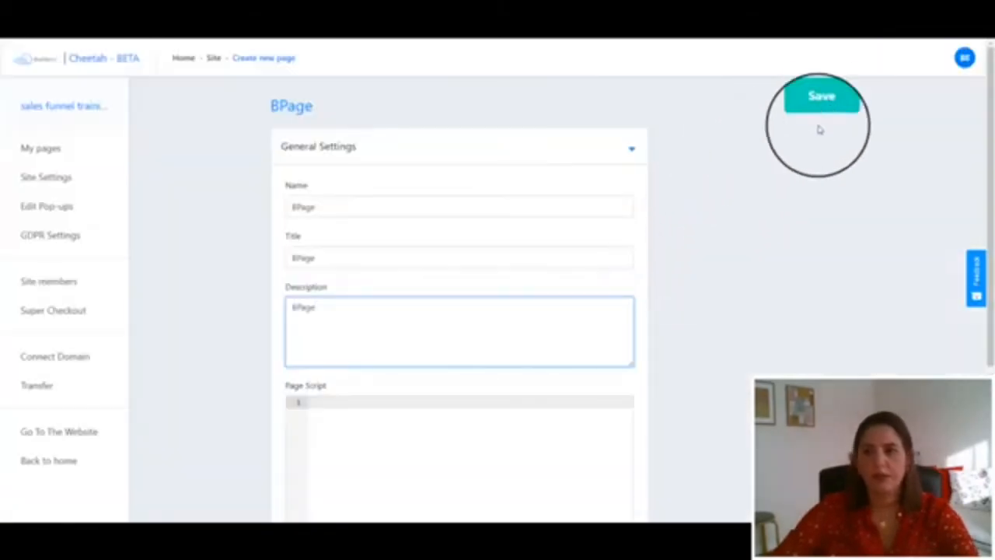
click(825, 111)
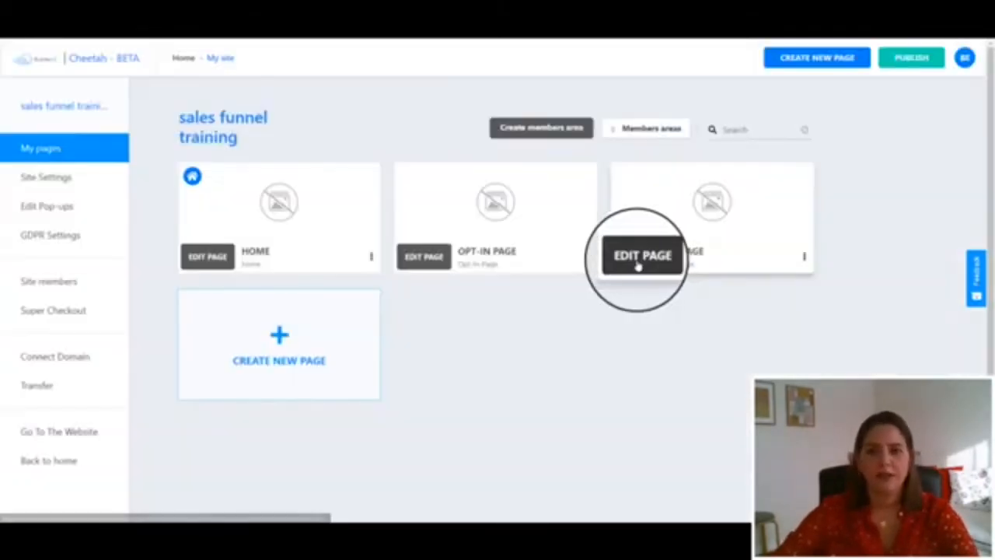
click(637, 260)
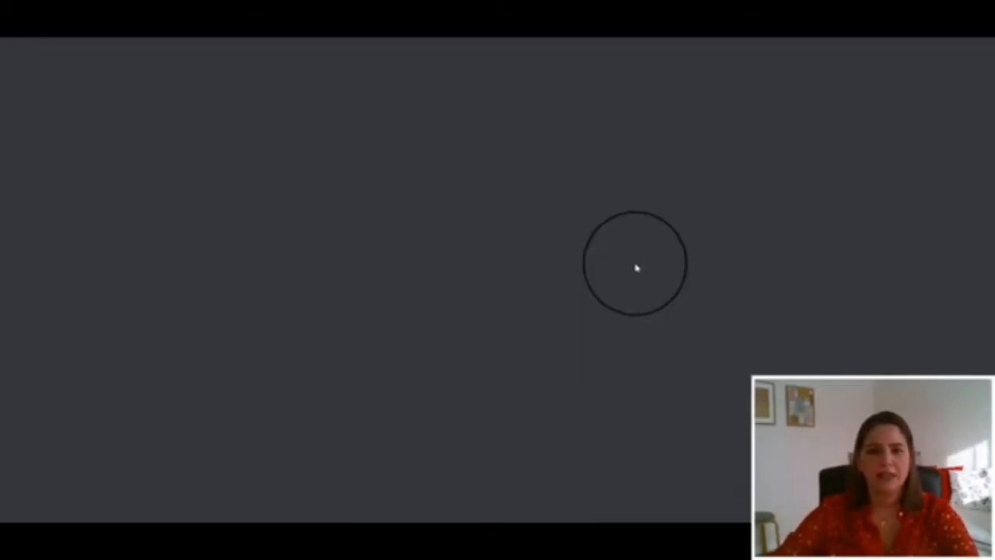
Add a panel to the new page and drop a title text element into it
click(879, 102)
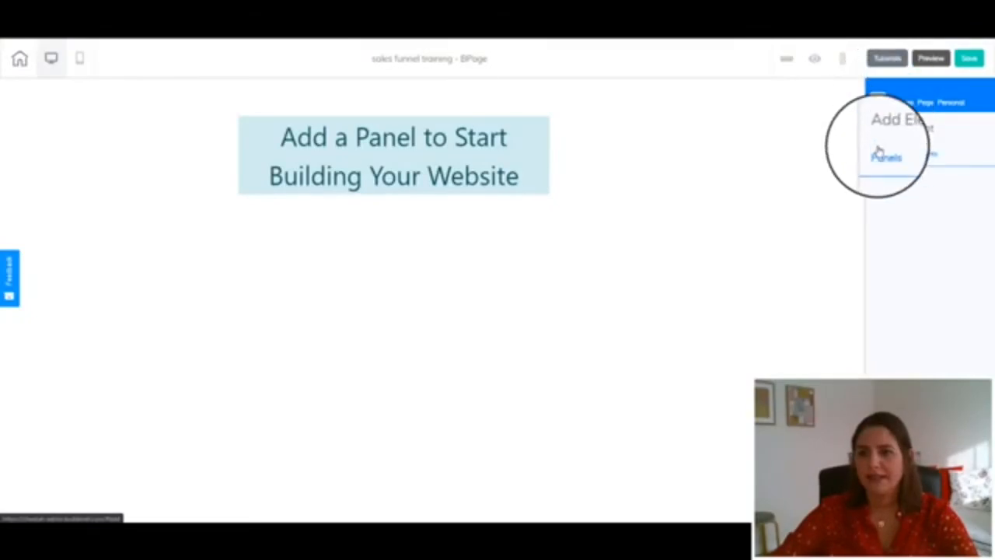
click(879, 160)
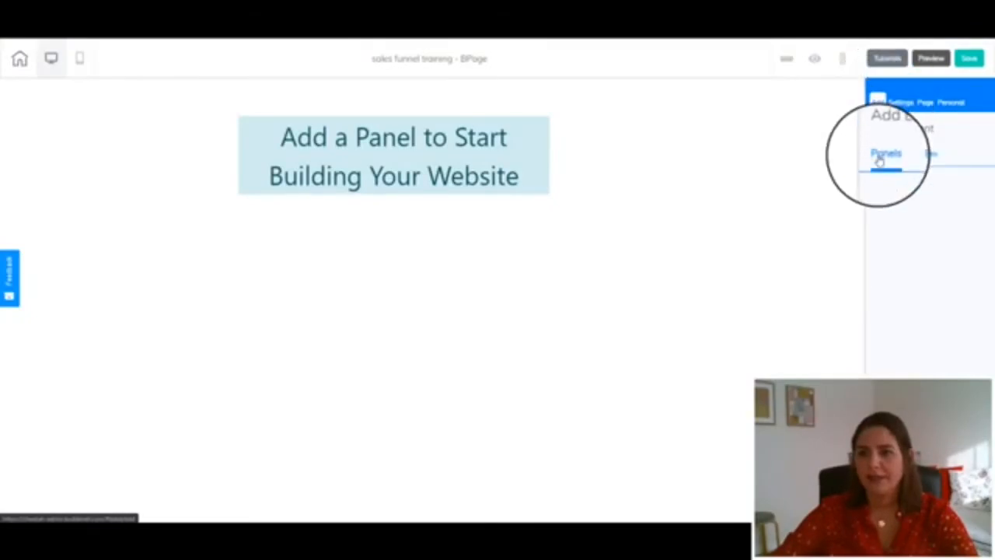
click(905, 190)
click(917, 155)
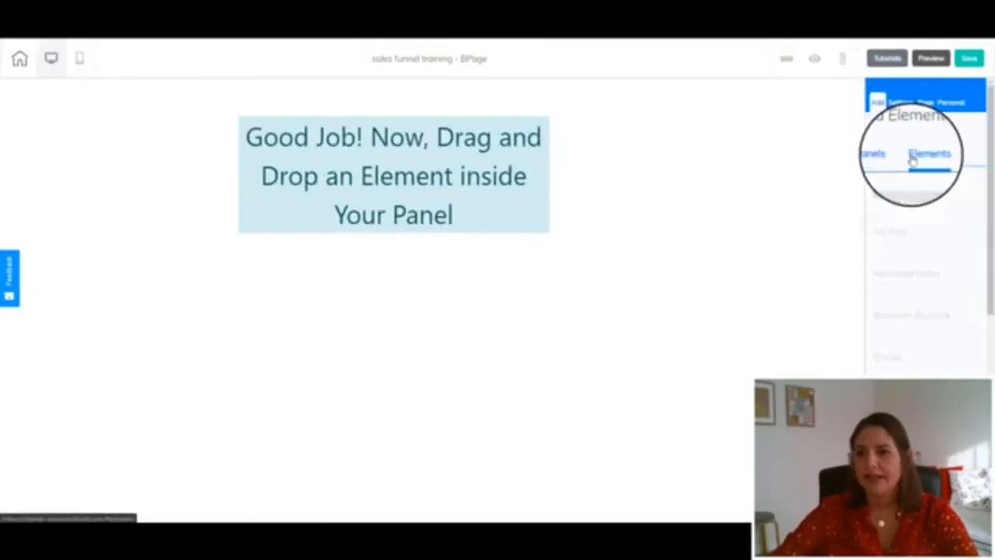
drag(899, 222, 532, 180)
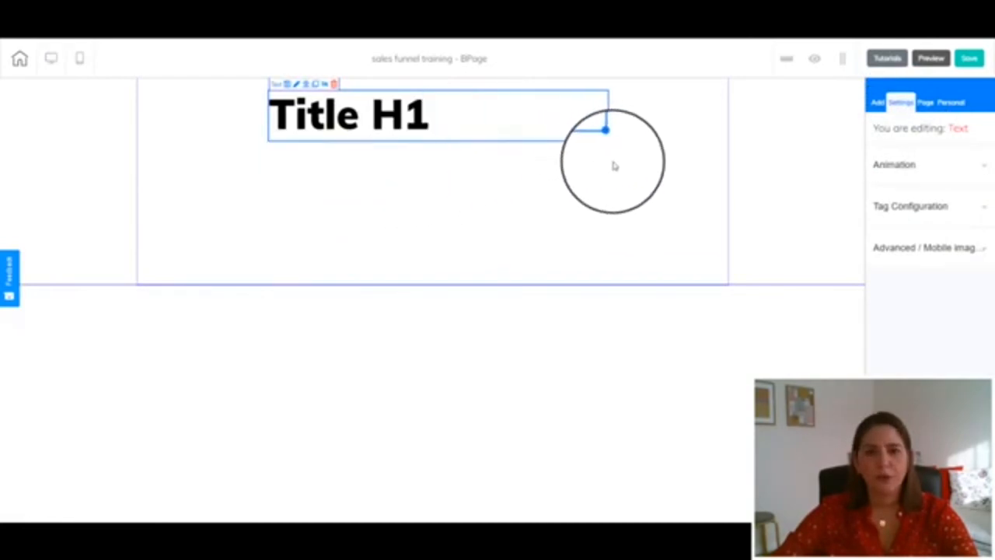
Replace the title text with "IMPORTANT! Watch This Video First...."
double_click(436, 117)
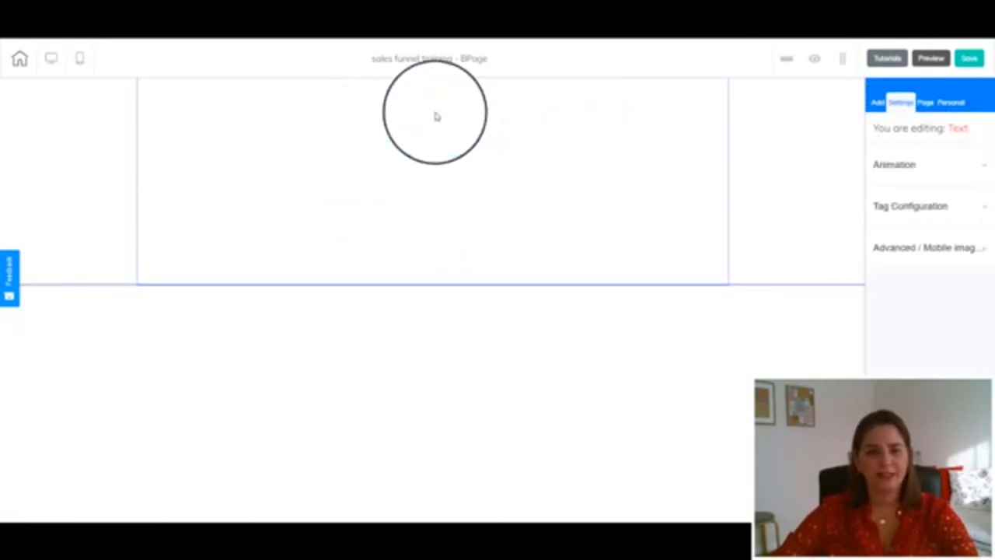
key(ctrl+a)
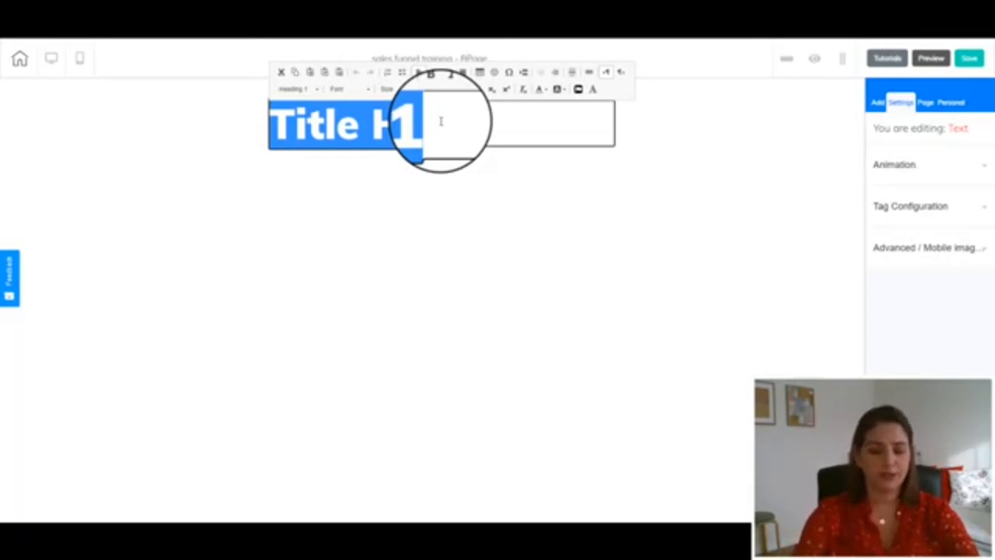
text(IMPORTANT! Watch)
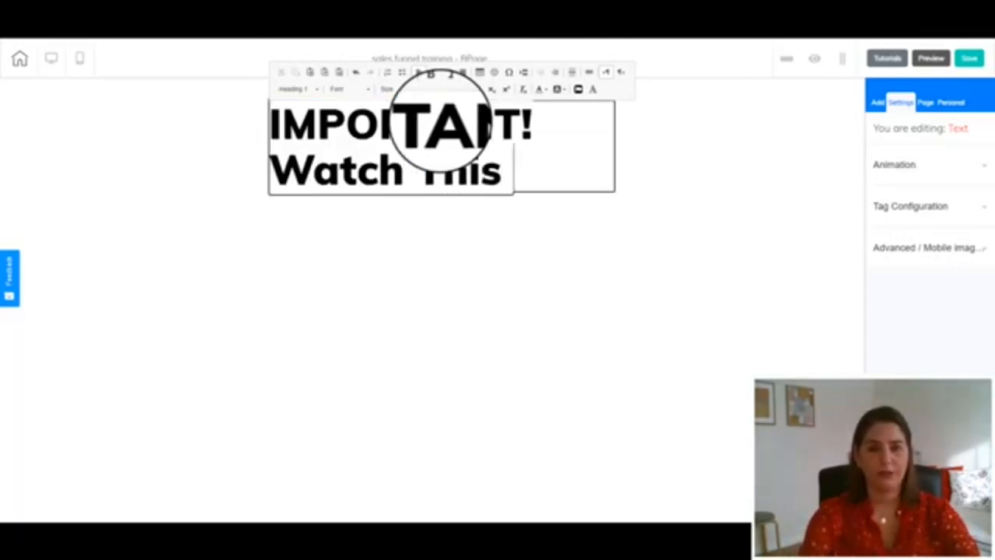
text(This Video)
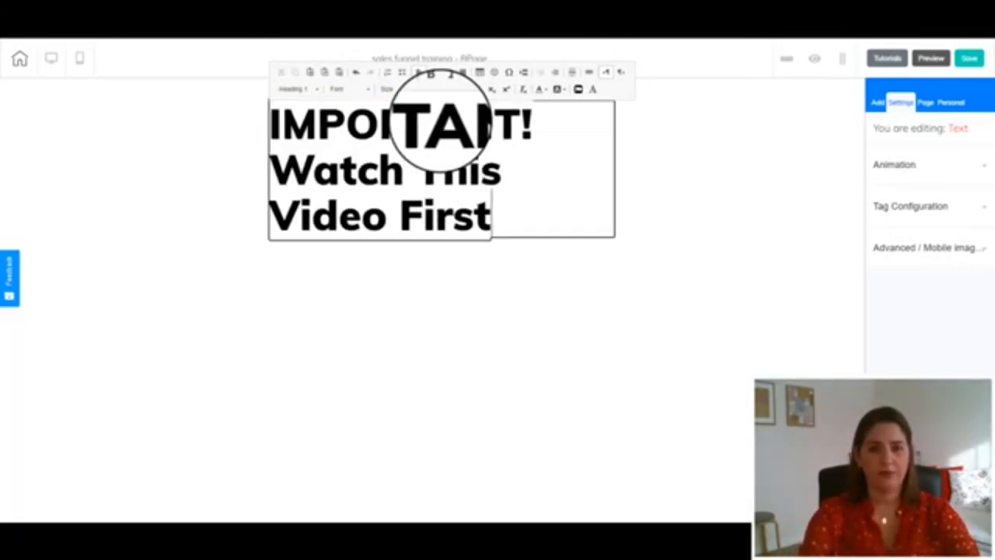
text( First)
text(....)
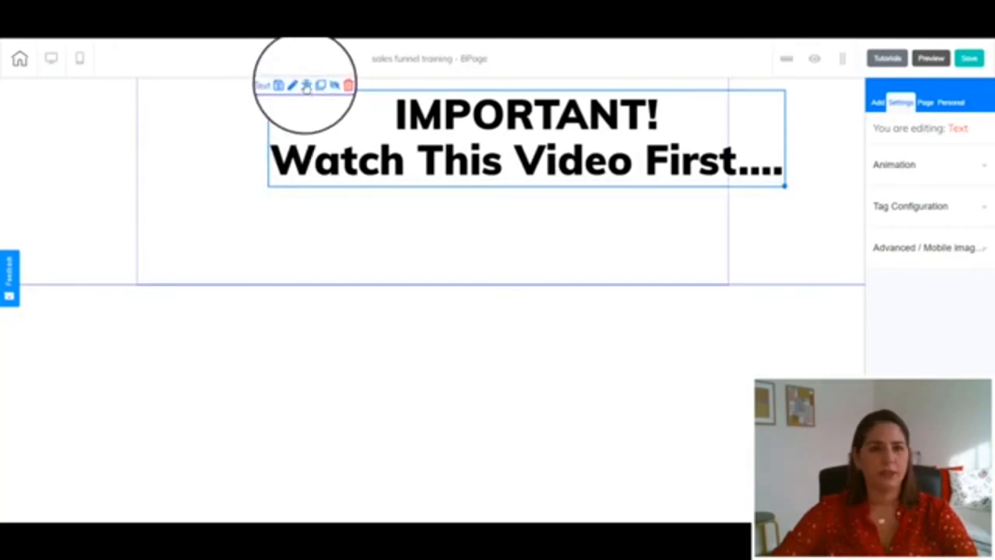
Add a Vimeo video element below the title, enlarge it to about 670 width, and center it
click(653, 258)
click(877, 101)
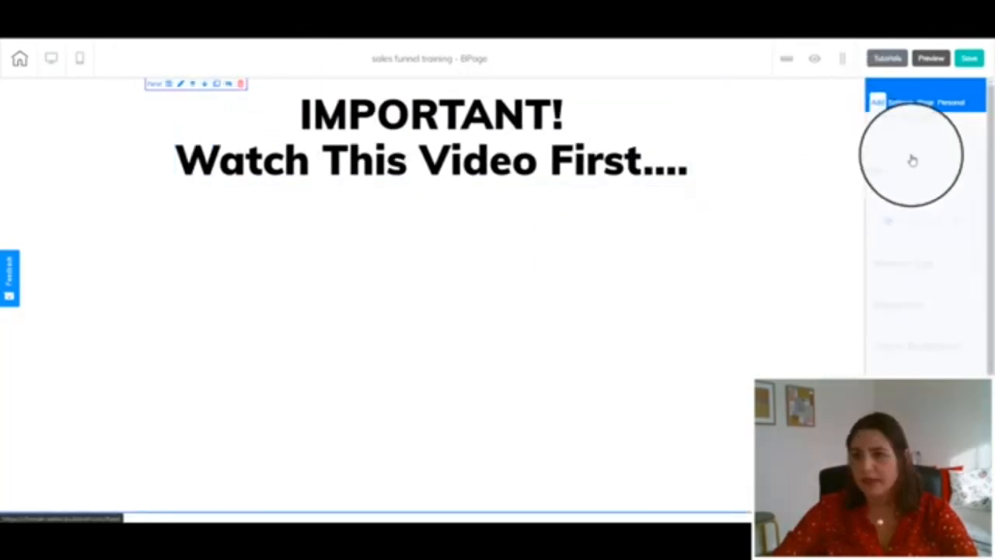
scroll(906, 249, down, 10)
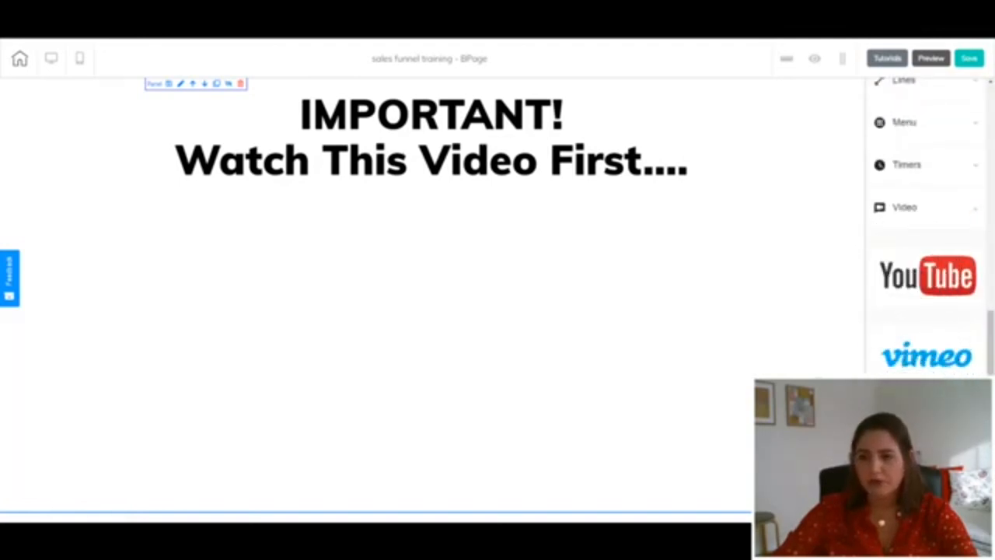
drag(933, 346, 369, 249)
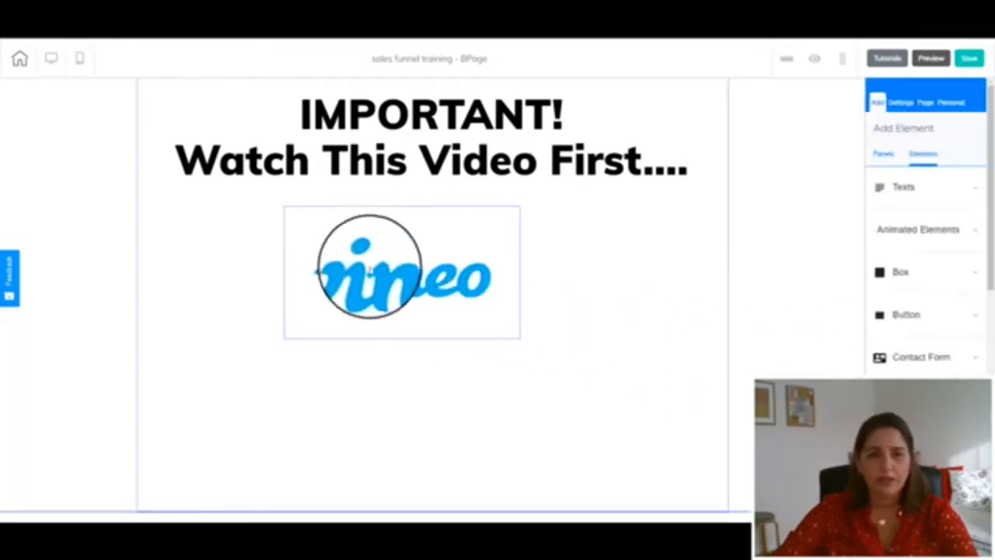
click(496, 294)
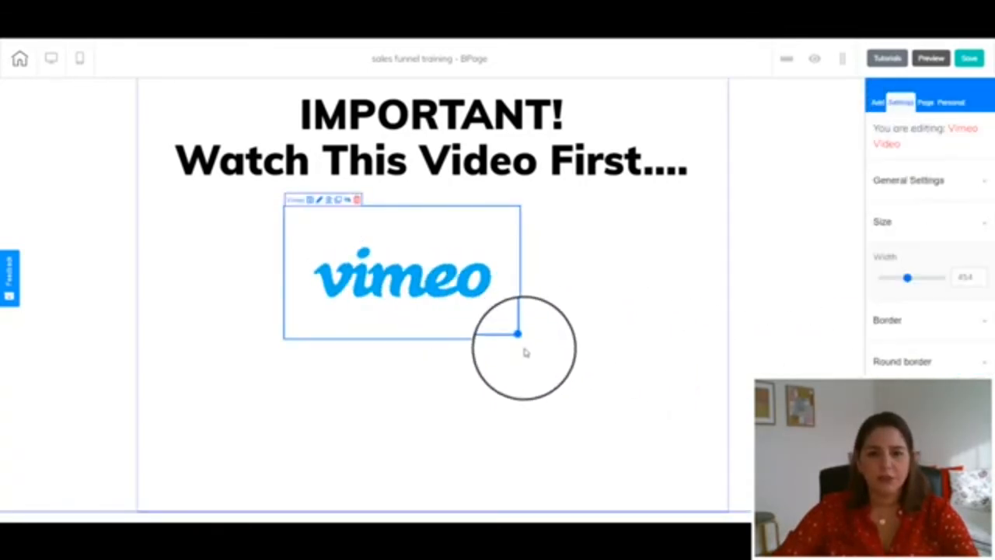
drag(518, 334, 631, 400)
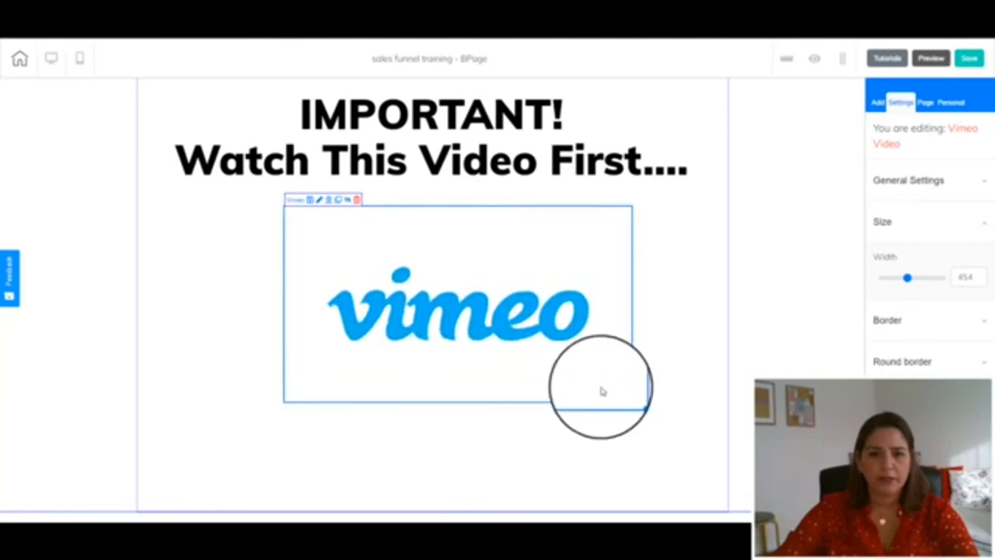
click(332, 202)
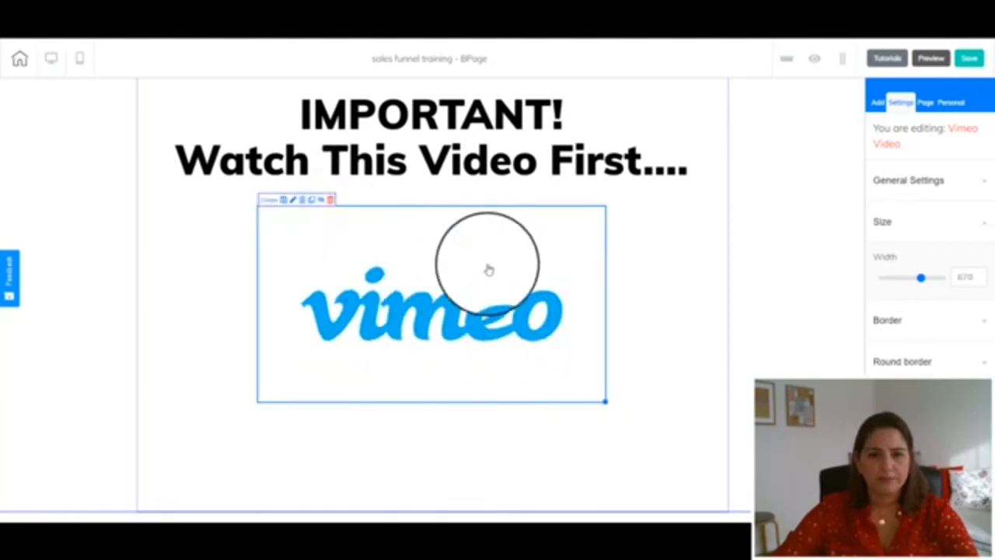
Add a button element below the Vimeo video and give it the headline "GREAT! LET'S DO IT!"
click(900, 187)
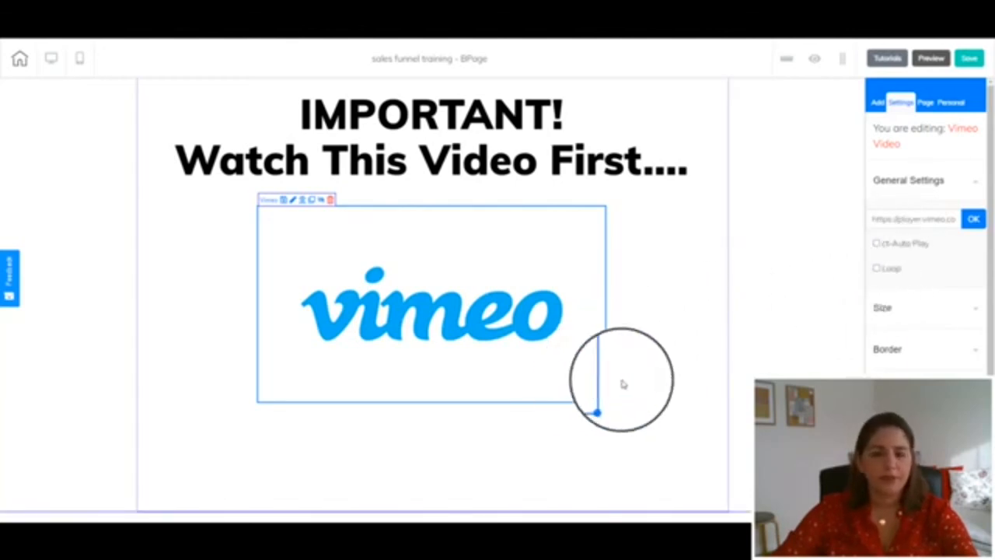
click(877, 101)
click(927, 153)
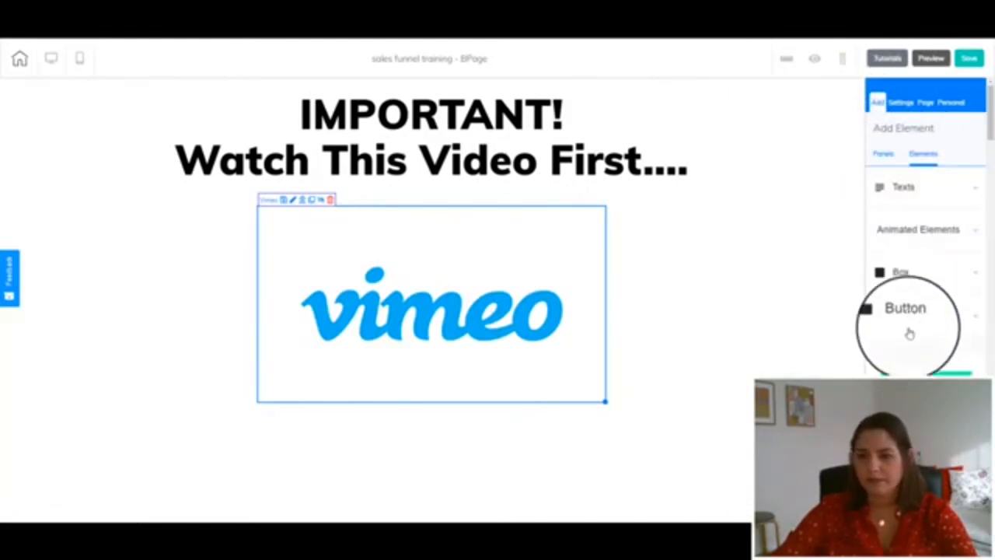
drag(917, 373, 626, 459)
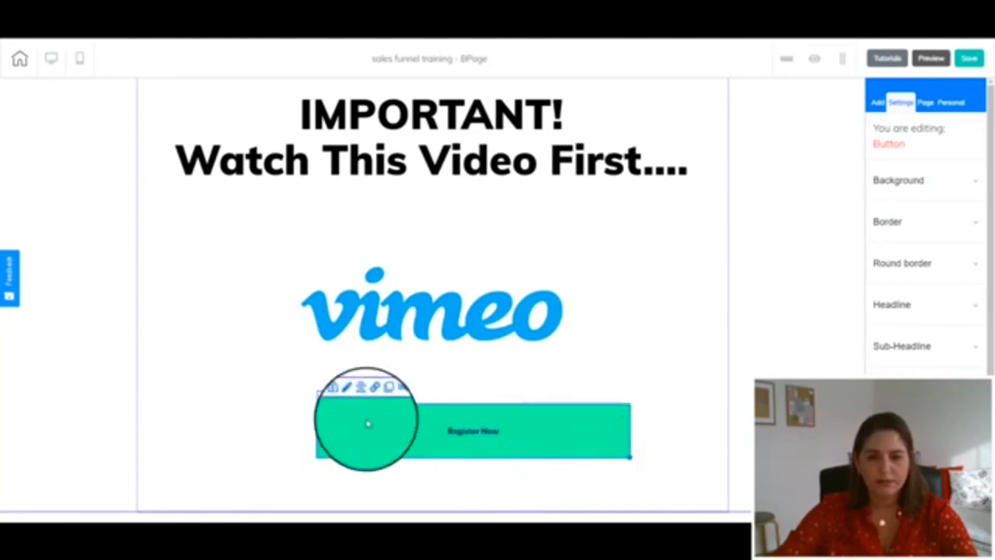
drag(369, 422, 333, 437)
click(326, 414)
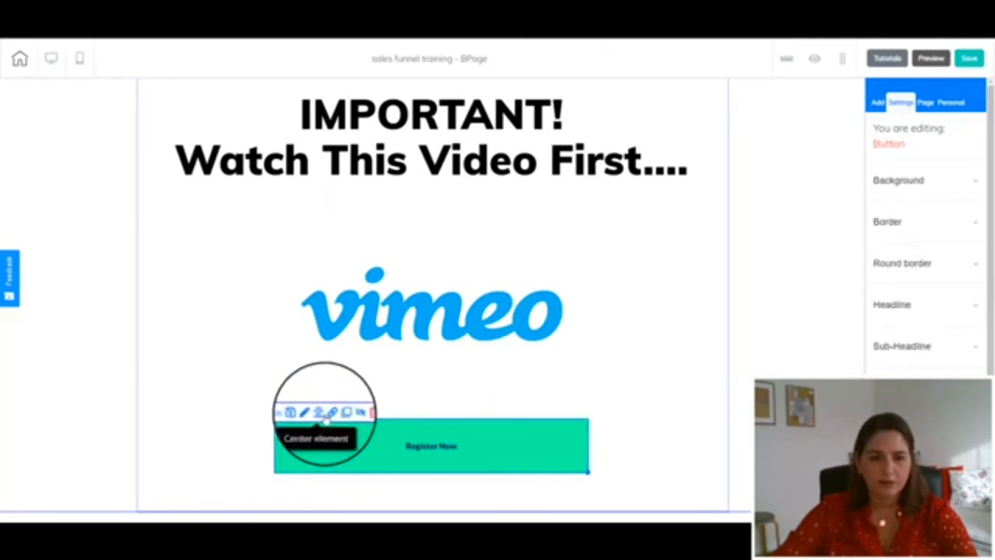
click(900, 340)
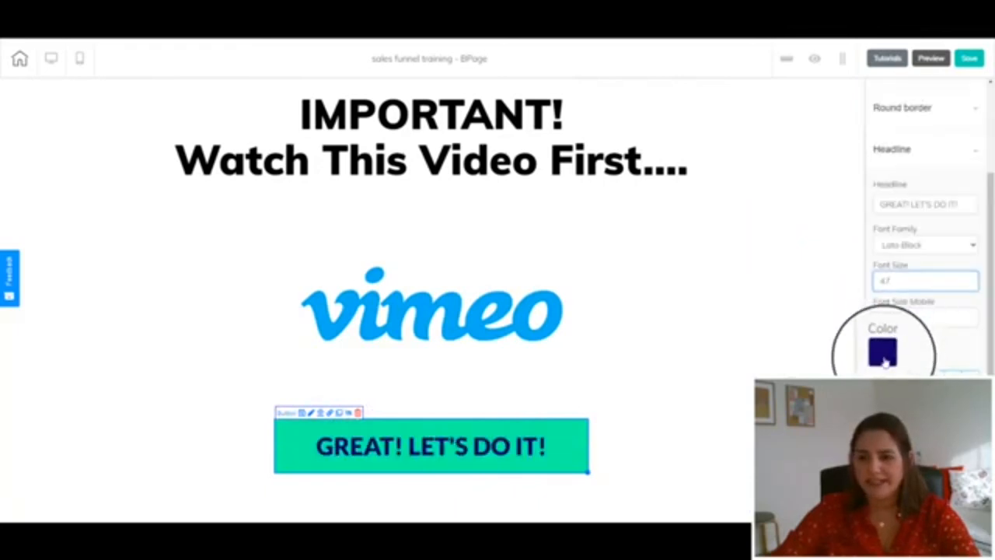
Set the button's background to a solid purple color and save the page
scroll(906, 311, up, 1)
scroll(916, 288, up, 3)
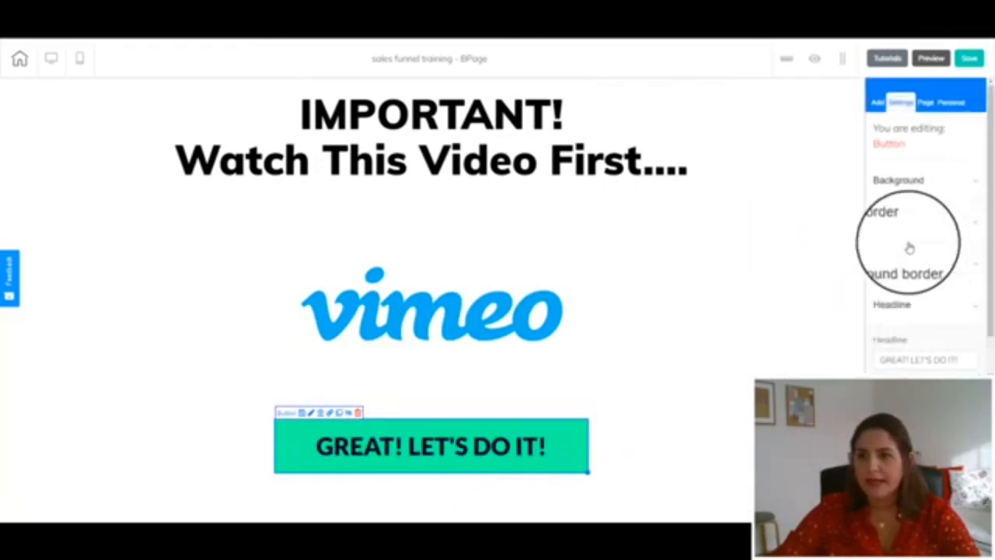
click(899, 179)
click(913, 277)
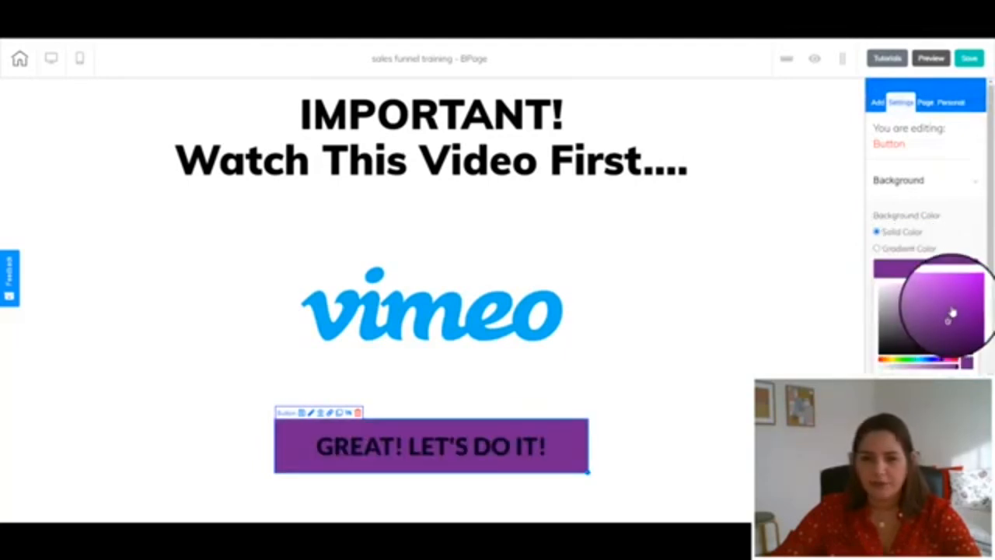
click(951, 309)
click(949, 302)
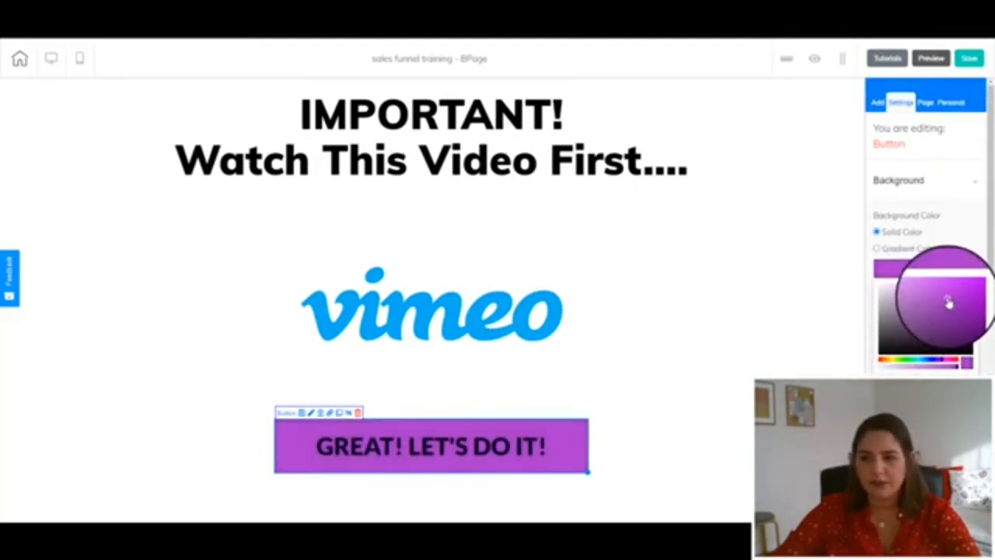
click(934, 272)
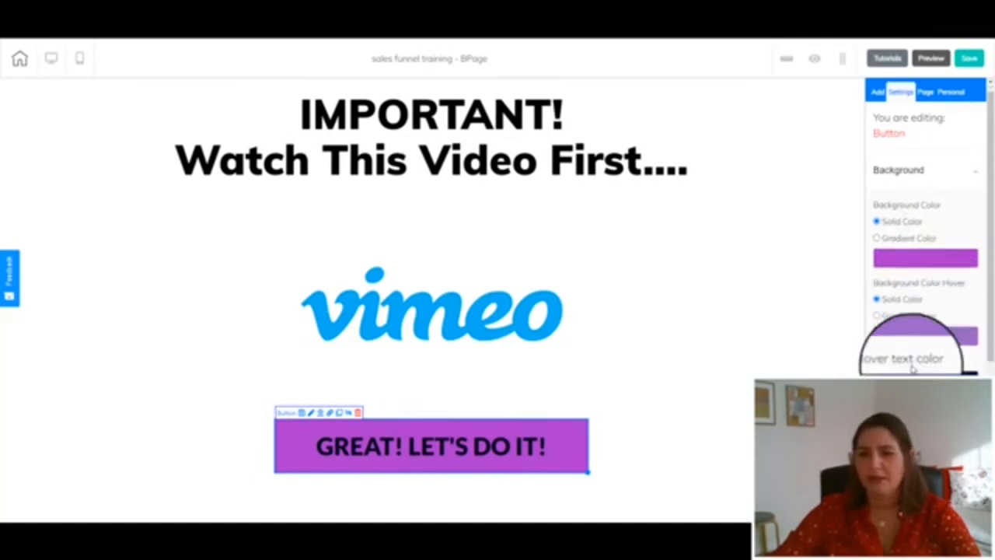
scroll(913, 342, down, 2)
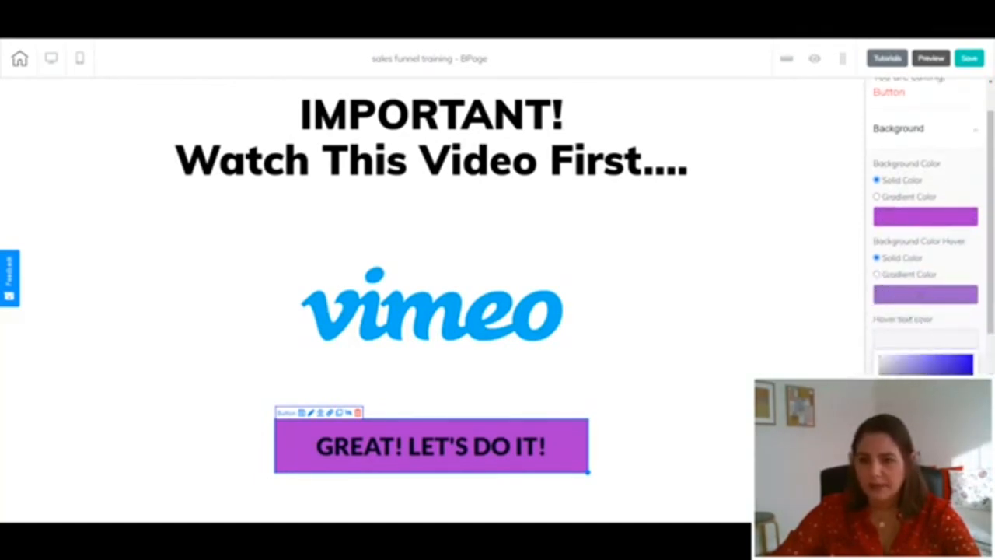
scroll(911, 332, up, 5)
click(971, 60)
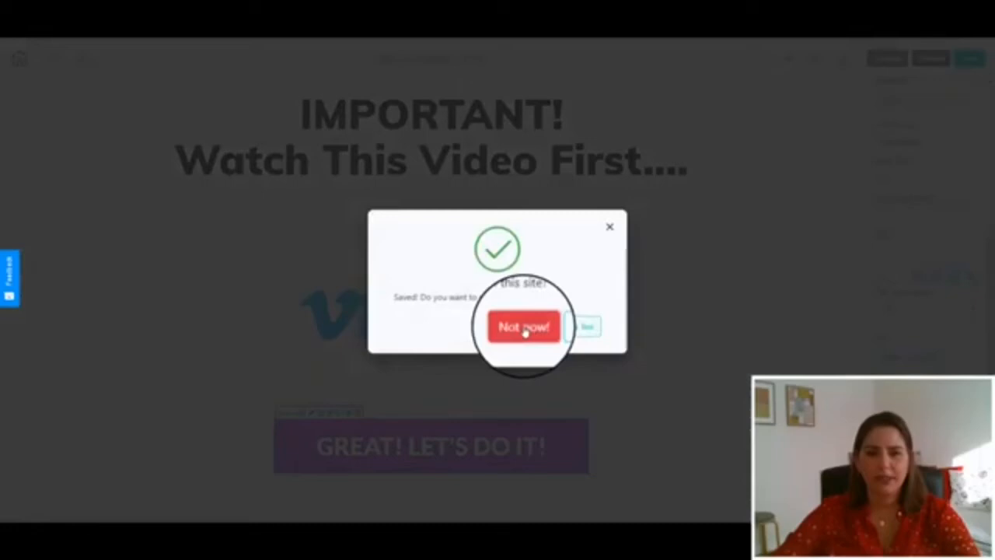
On the Home page, link the GIVE ME ACCESS NOW! button to the Opt-In Page and save
click(521, 327)
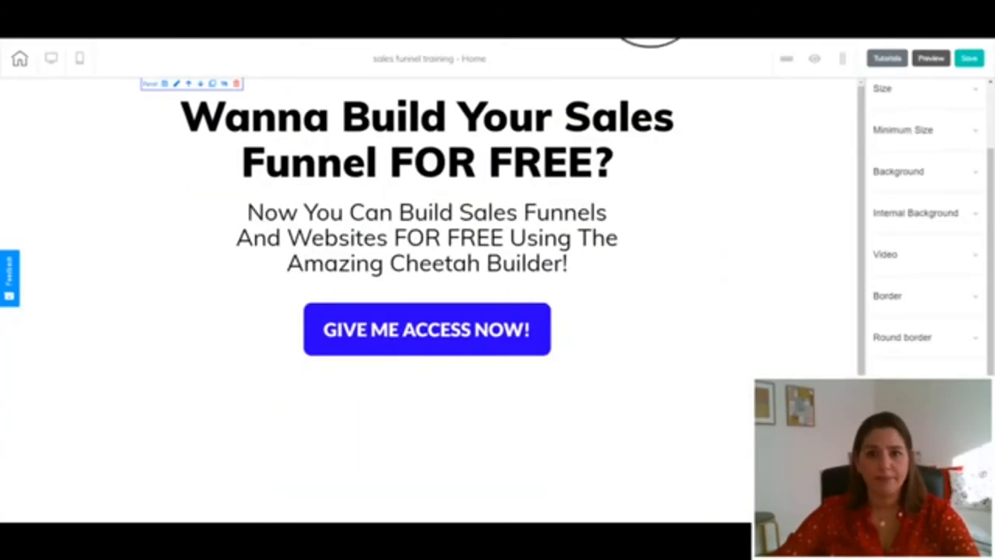
click(416, 336)
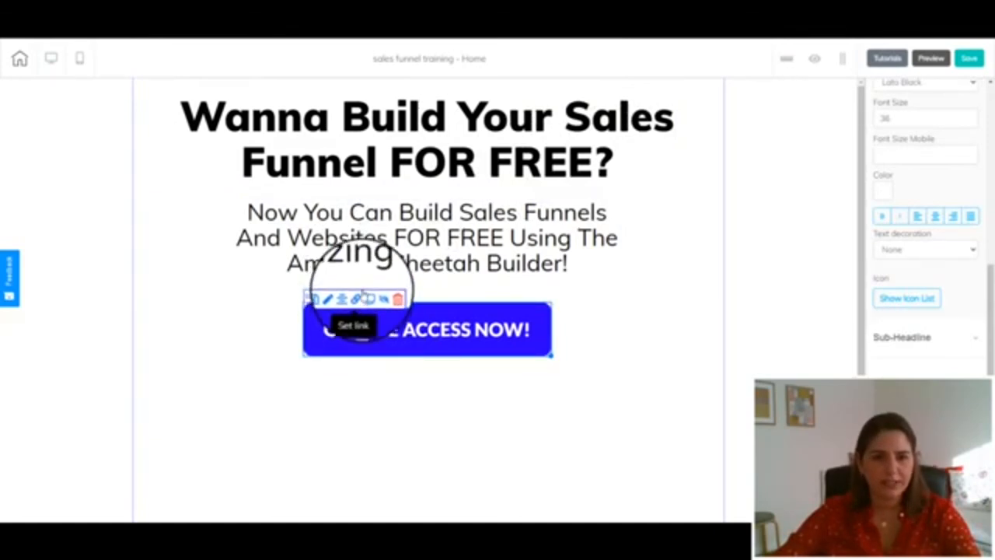
click(357, 298)
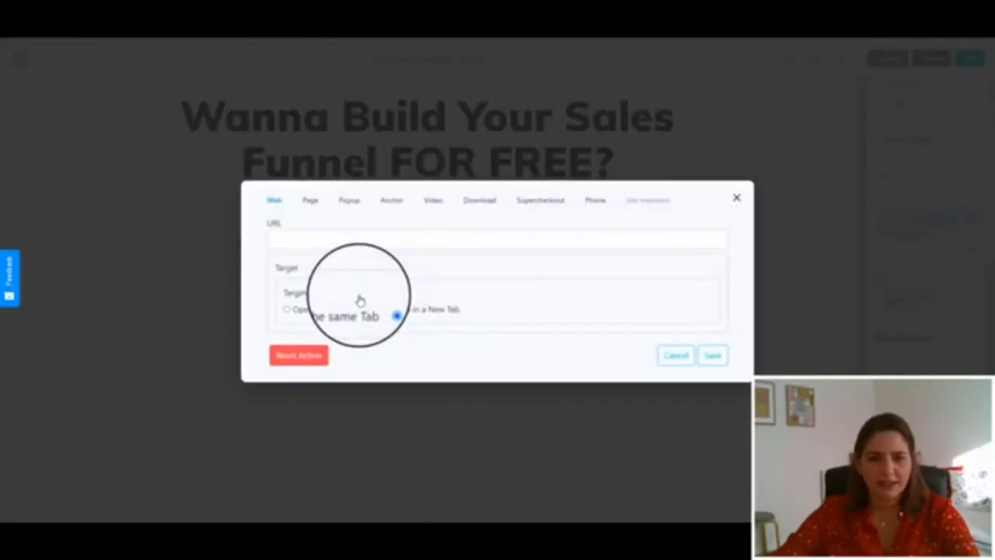
click(308, 202)
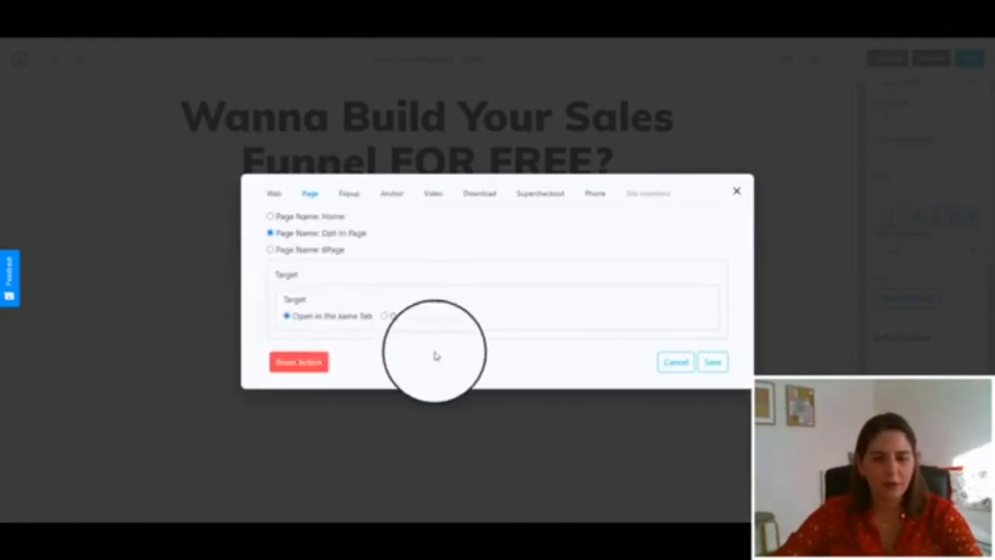
click(709, 361)
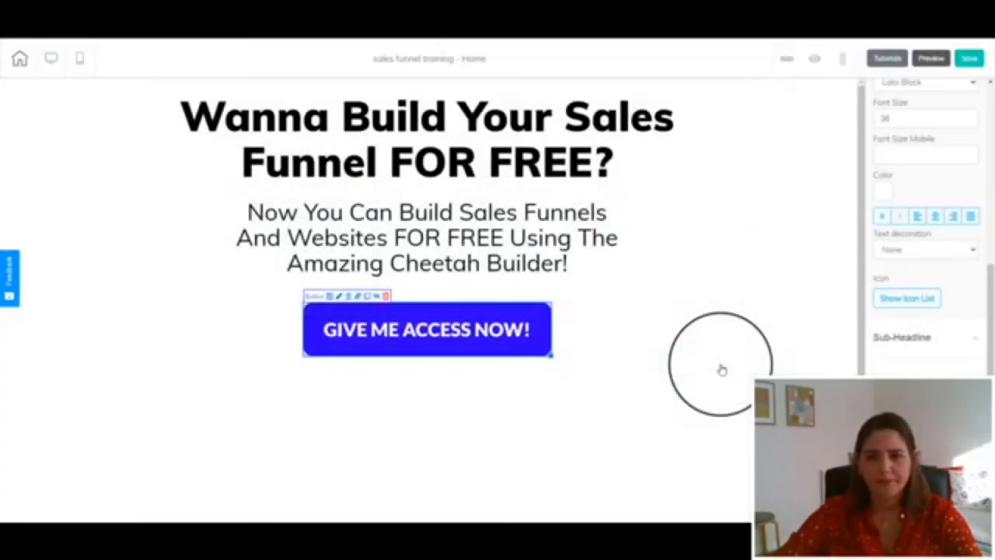
click(967, 58)
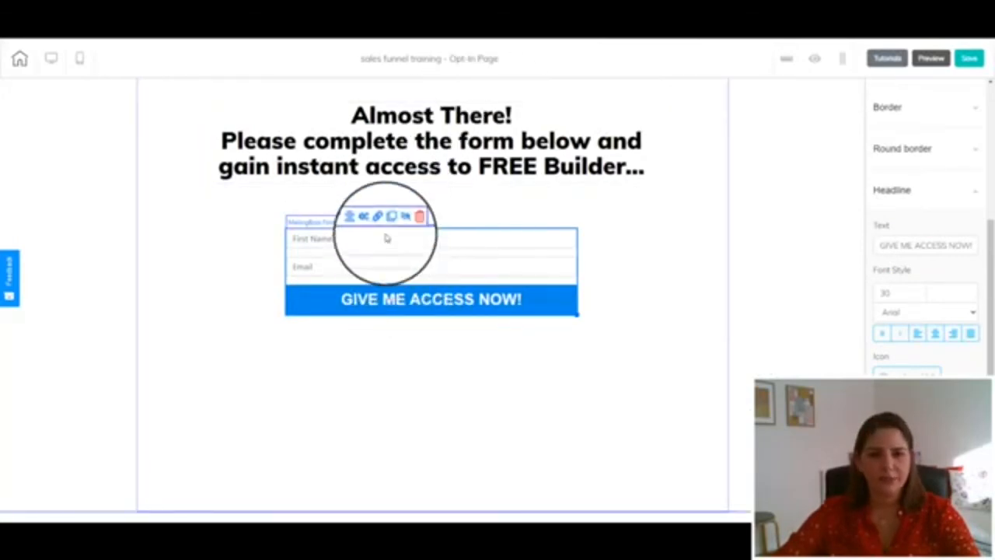
On the Opt-In Page, set the MailingBoss form's Subscribe pending action to open BPage in the same tab
click(380, 223)
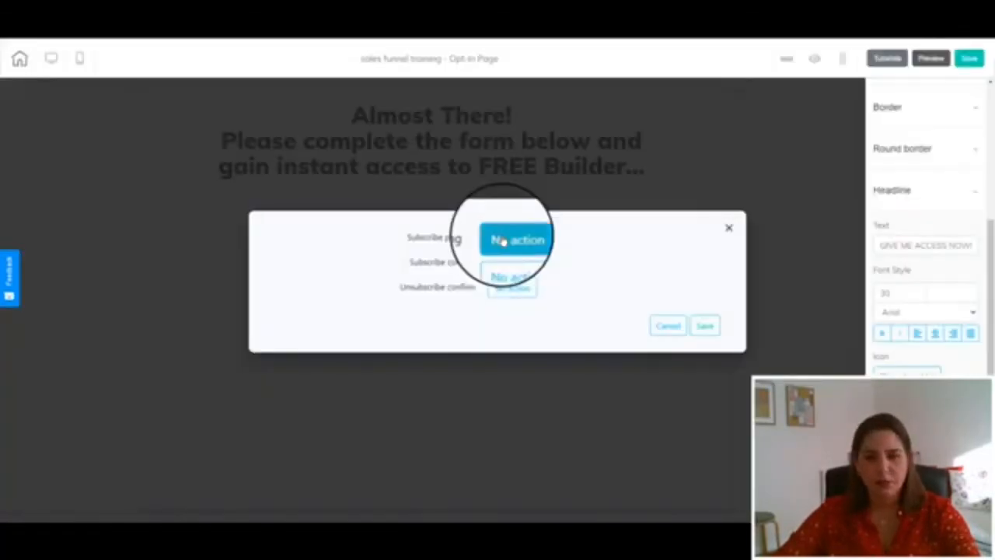
click(503, 240)
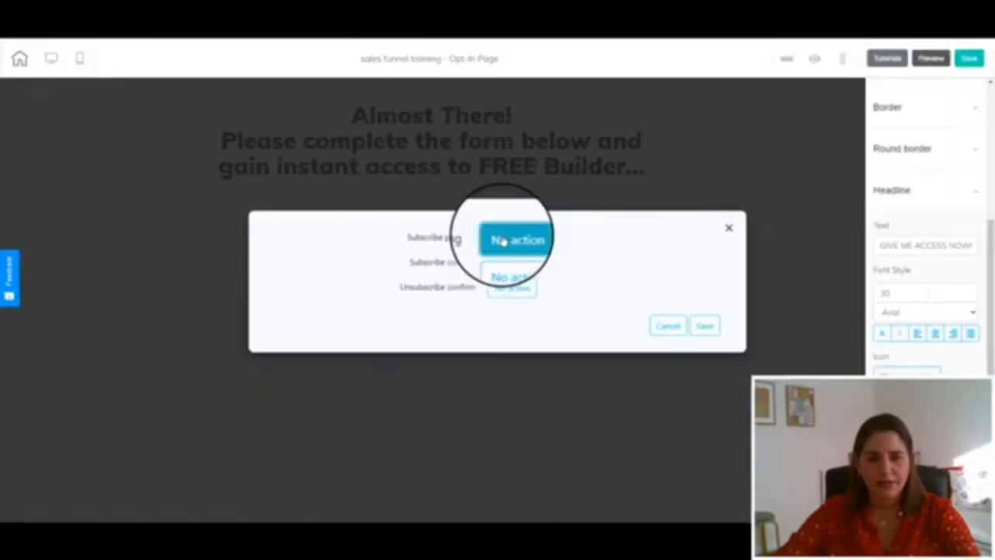
click(503, 240)
click(311, 241)
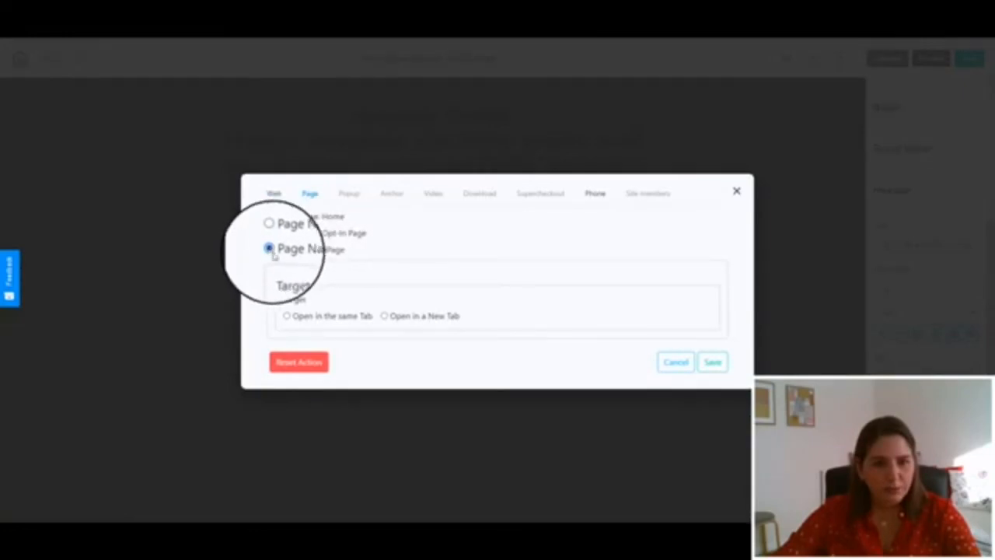
click(287, 317)
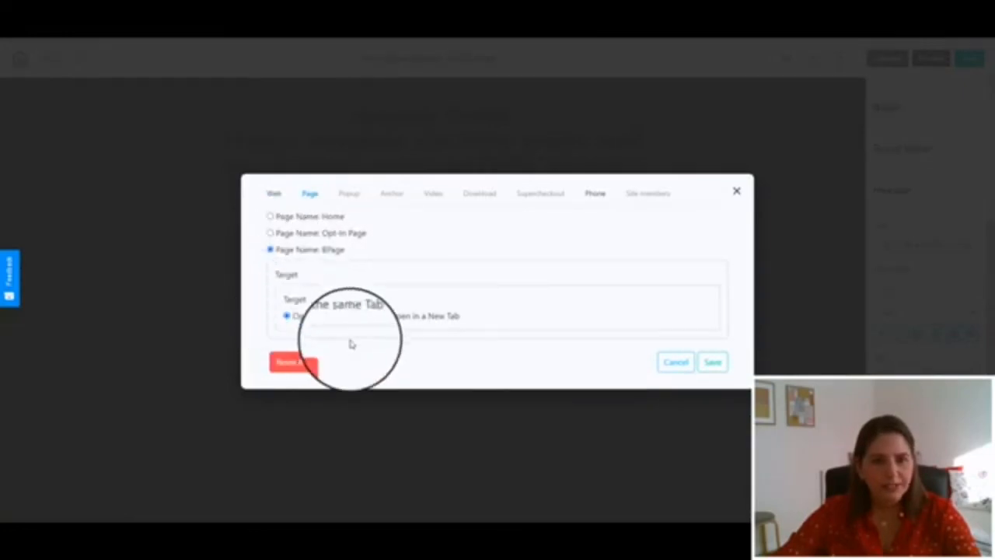
click(713, 362)
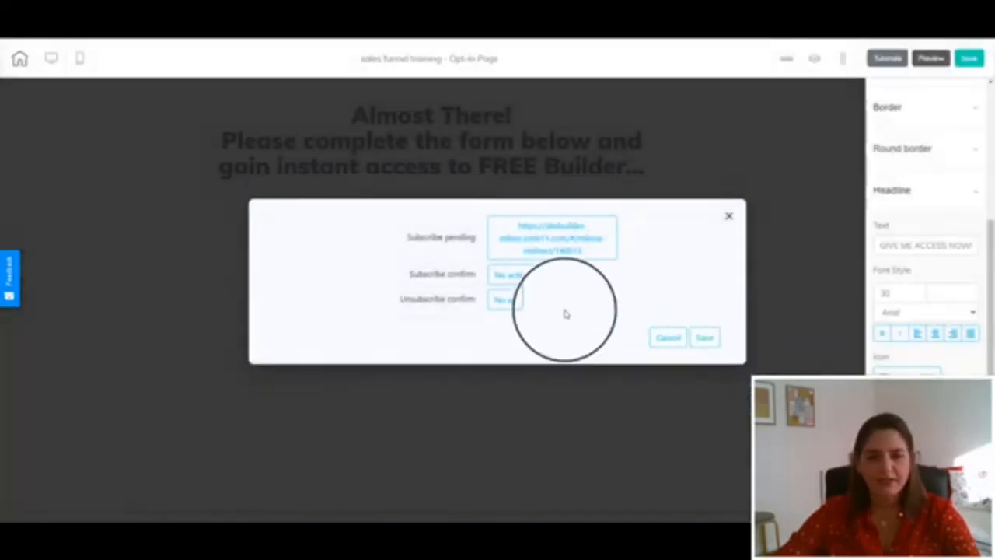
Set the form's Subscribe confirm action to BPage as well, save the form actions and save the page
click(513, 276)
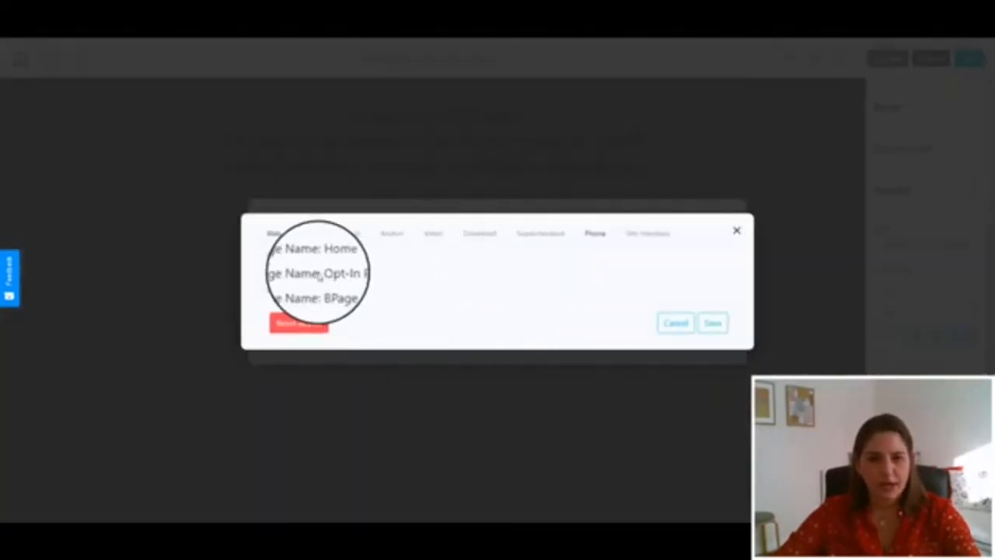
click(270, 289)
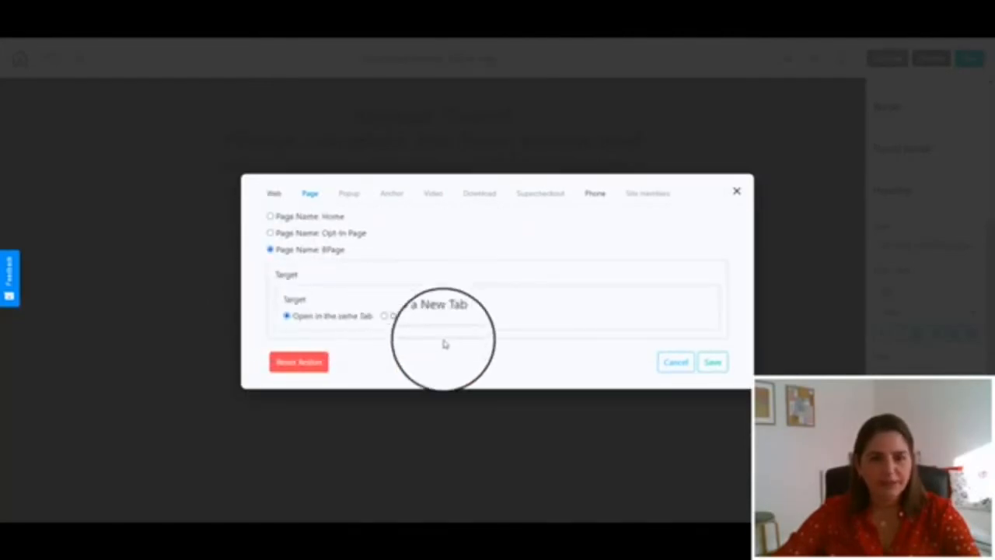
click(709, 369)
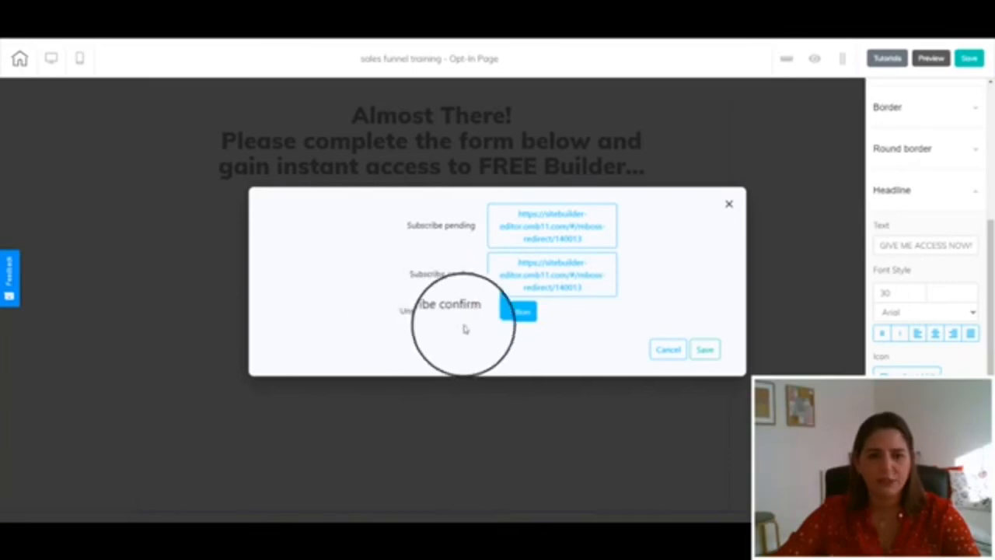
click(705, 351)
click(969, 60)
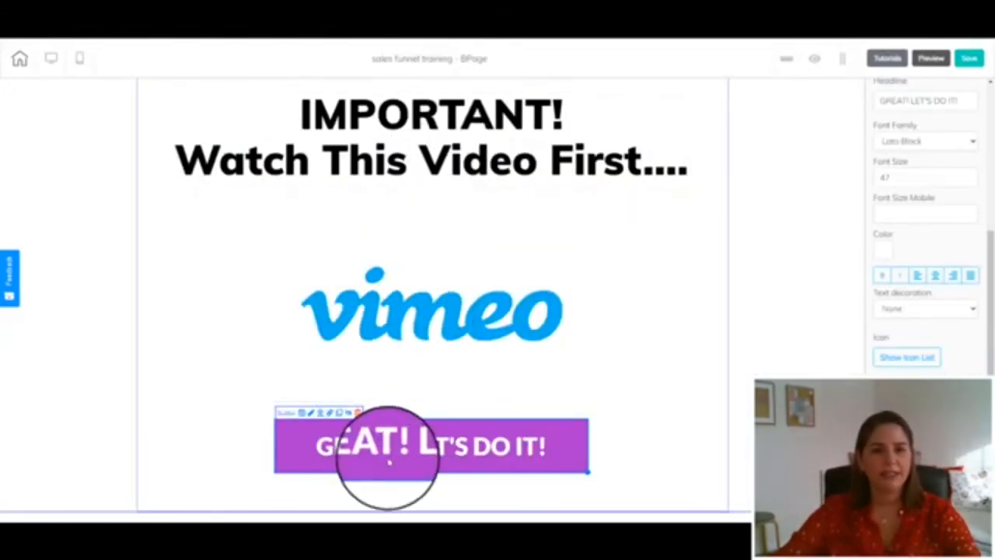
click(329, 447)
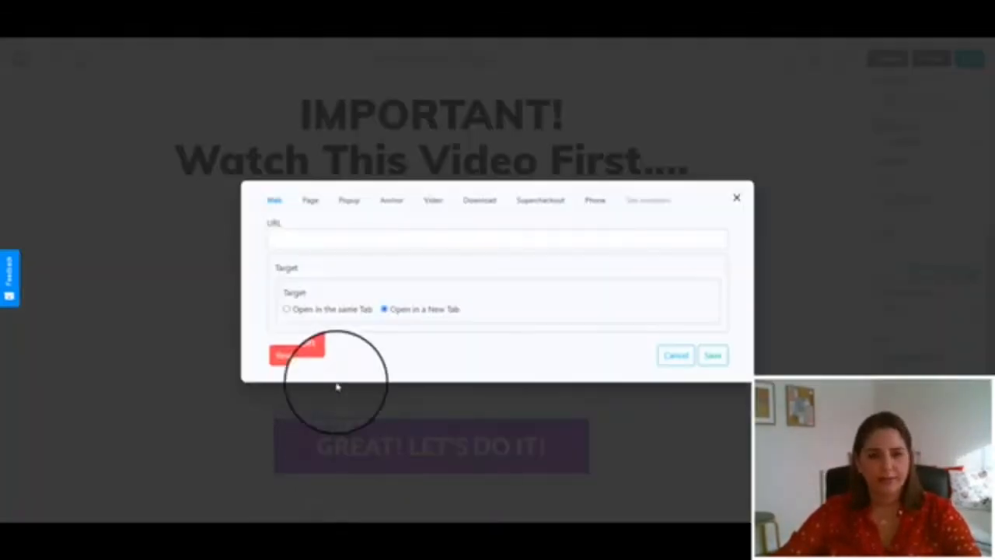
click(280, 233)
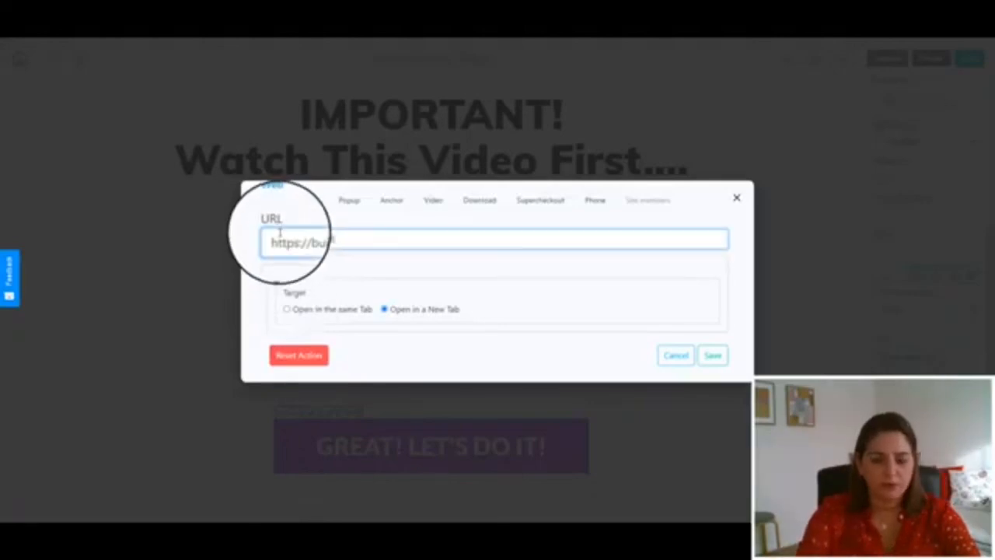
click(286, 309)
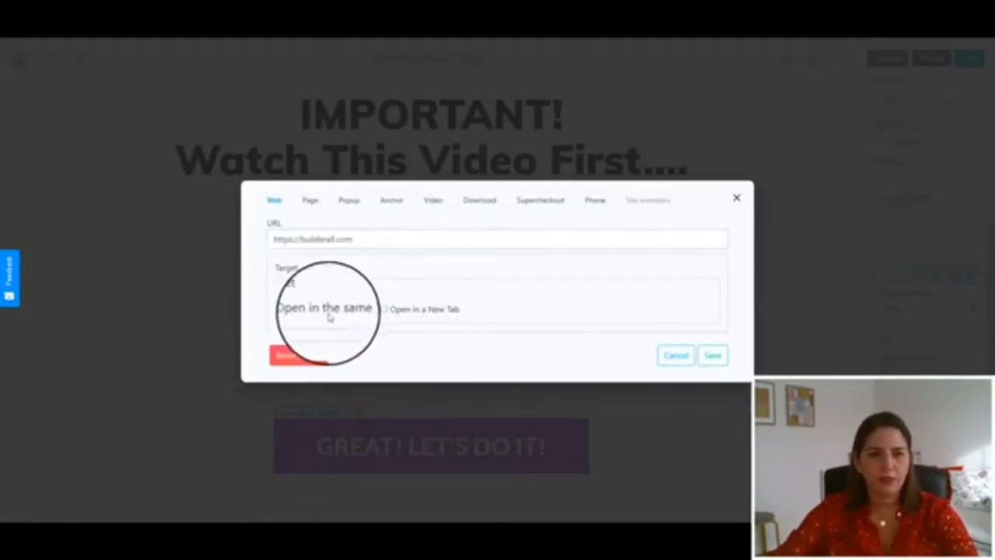
click(709, 364)
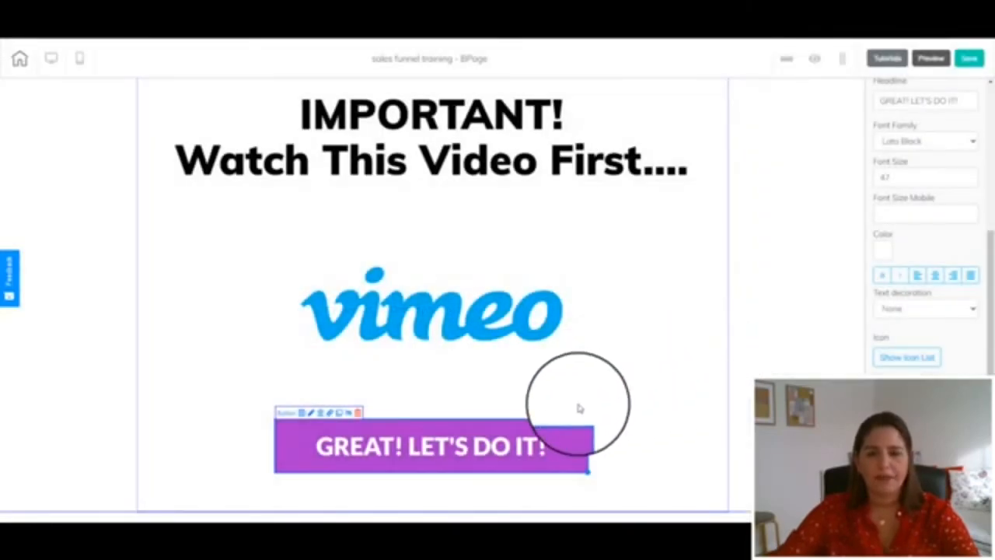
click(968, 59)
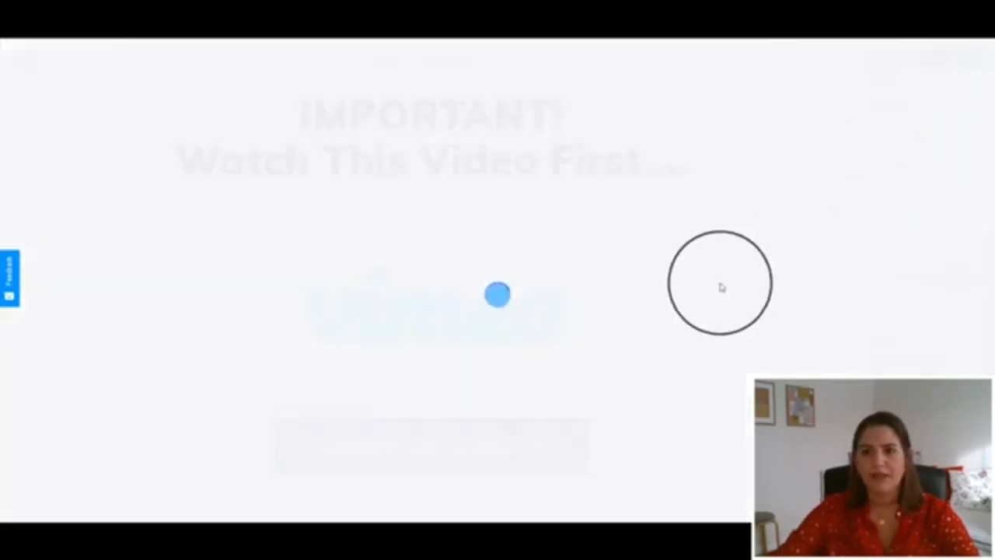